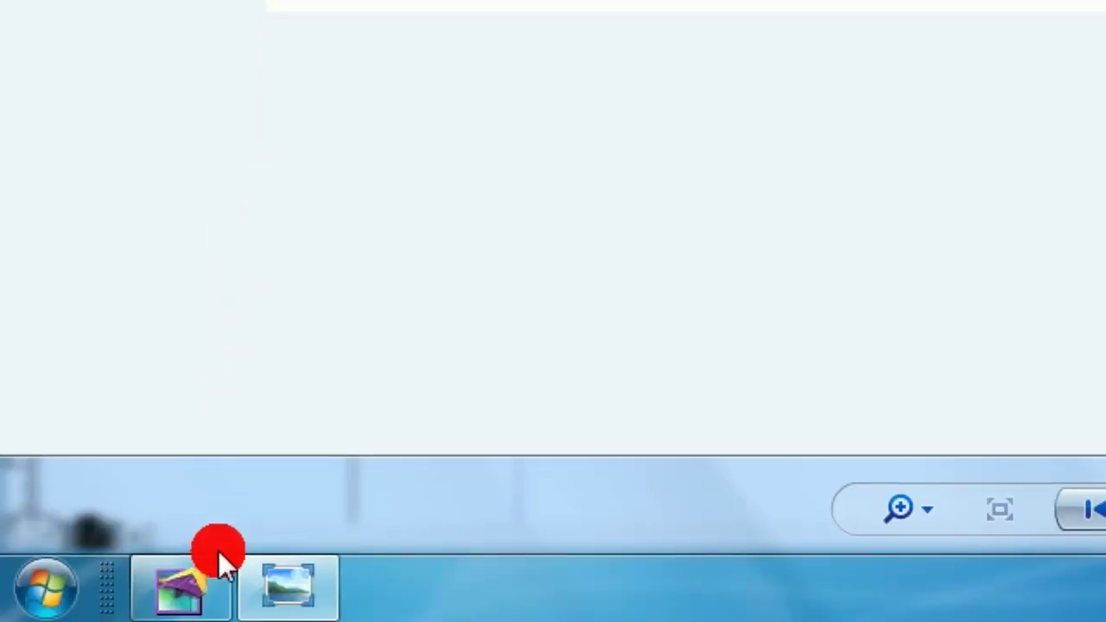
Switch to Adobe PageMaker and set the page view to 400% size.
{"action": "left_click", "coordinate": [180, 590]}
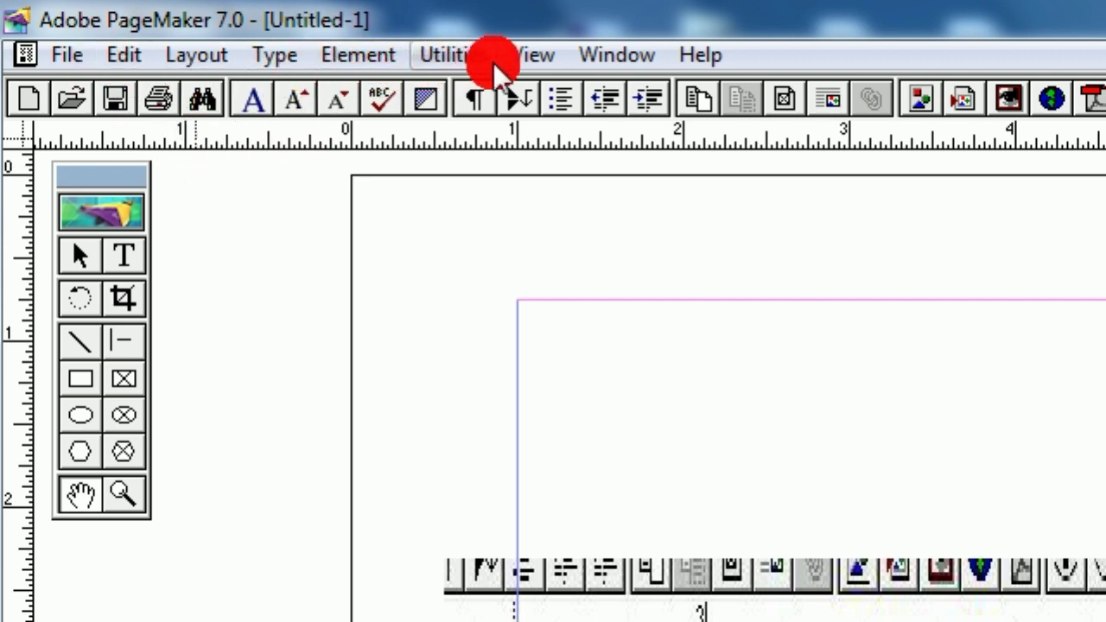
{"action": "left_click", "coordinate": [532, 54]}
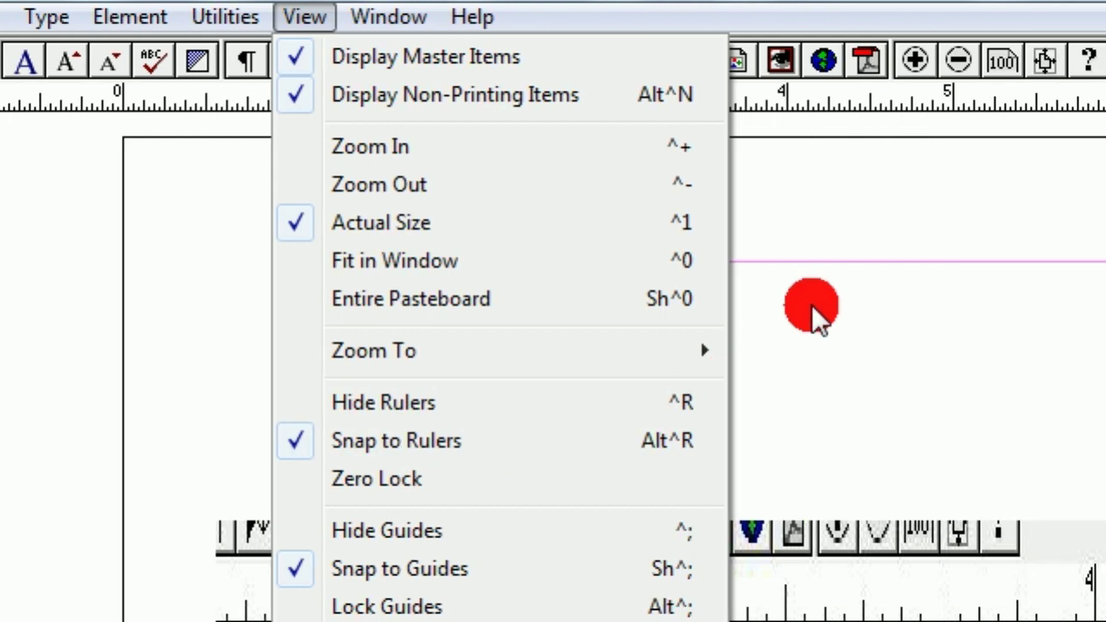
{"action": "left_click", "coordinate": [946, 304]}
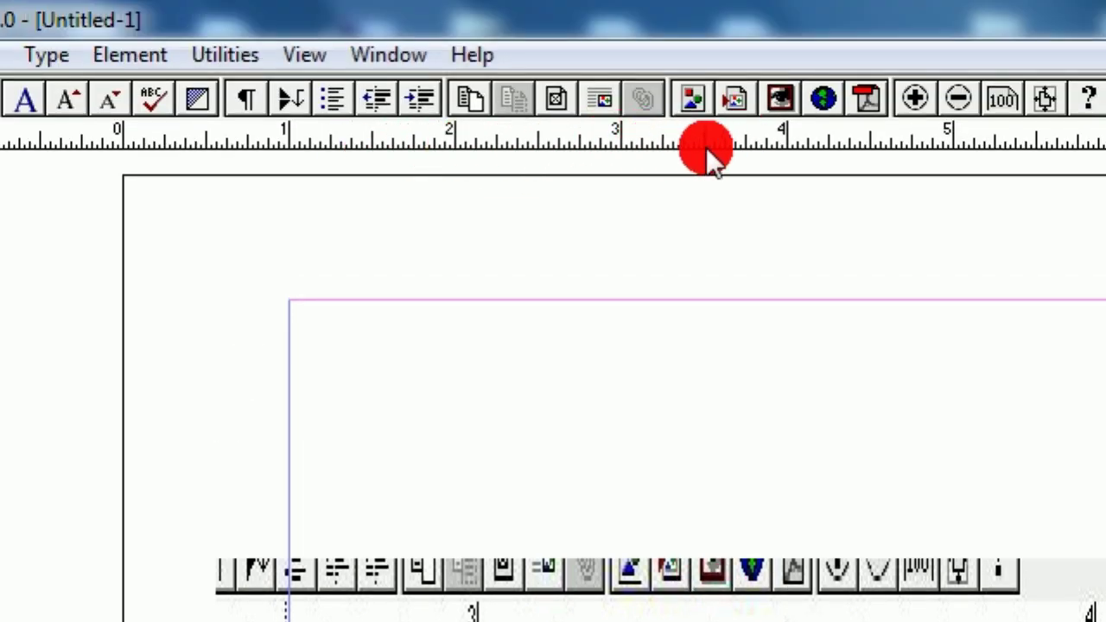
{"action": "right_click", "coordinate": [677, 196]}
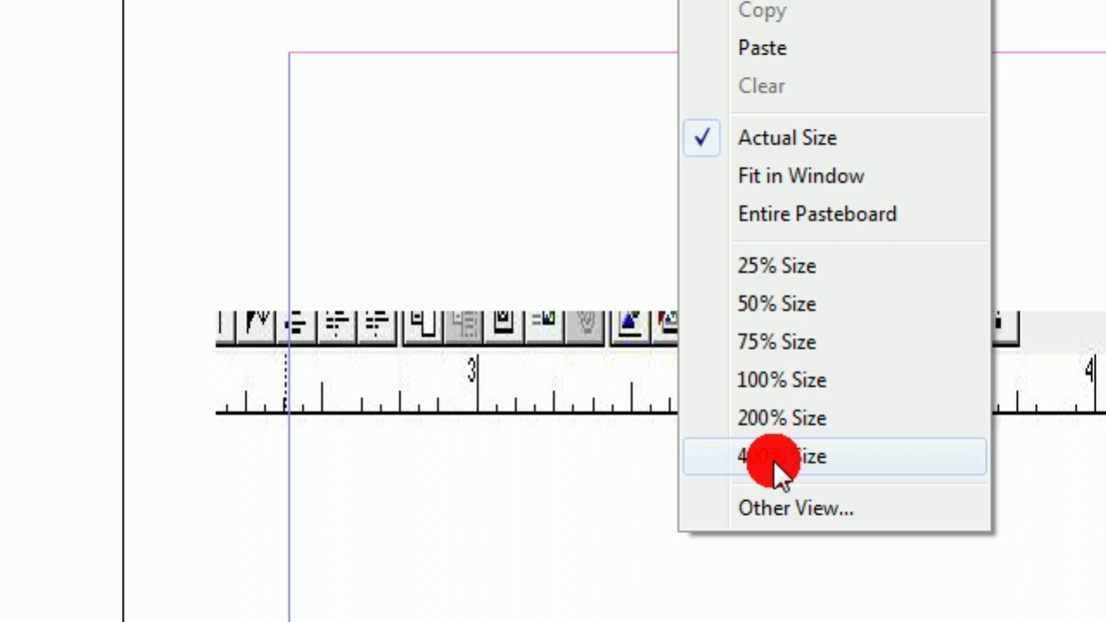
{"action": "left_click", "coordinate": [791, 462]}
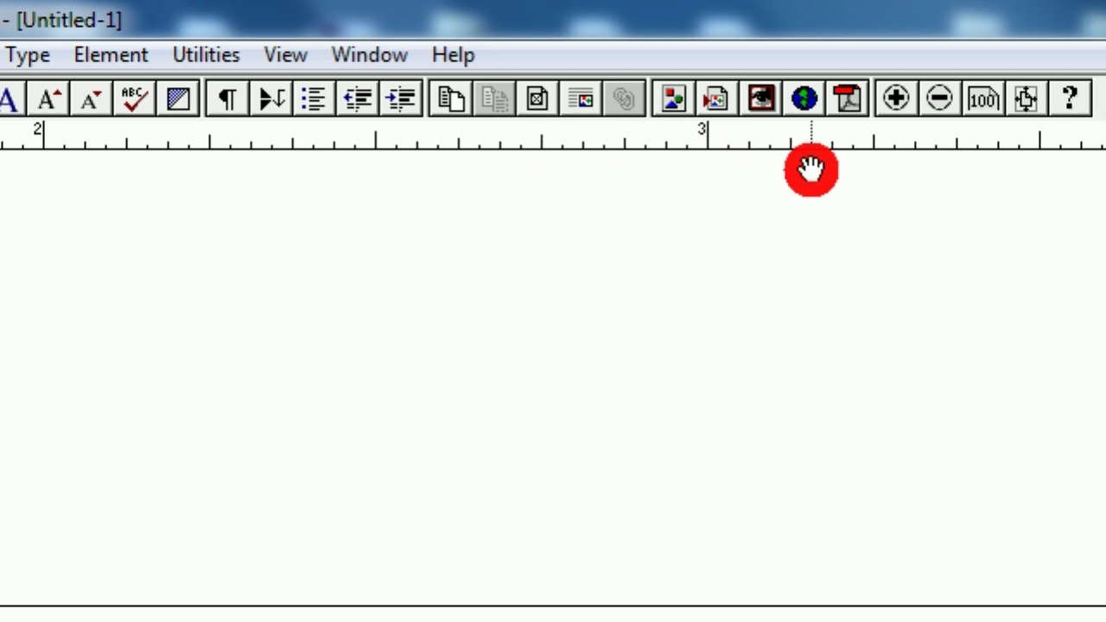
Activate the Pointer tool and turn off Snap to Rulers.
{"action": "left_click", "coordinate": [39, 259]}
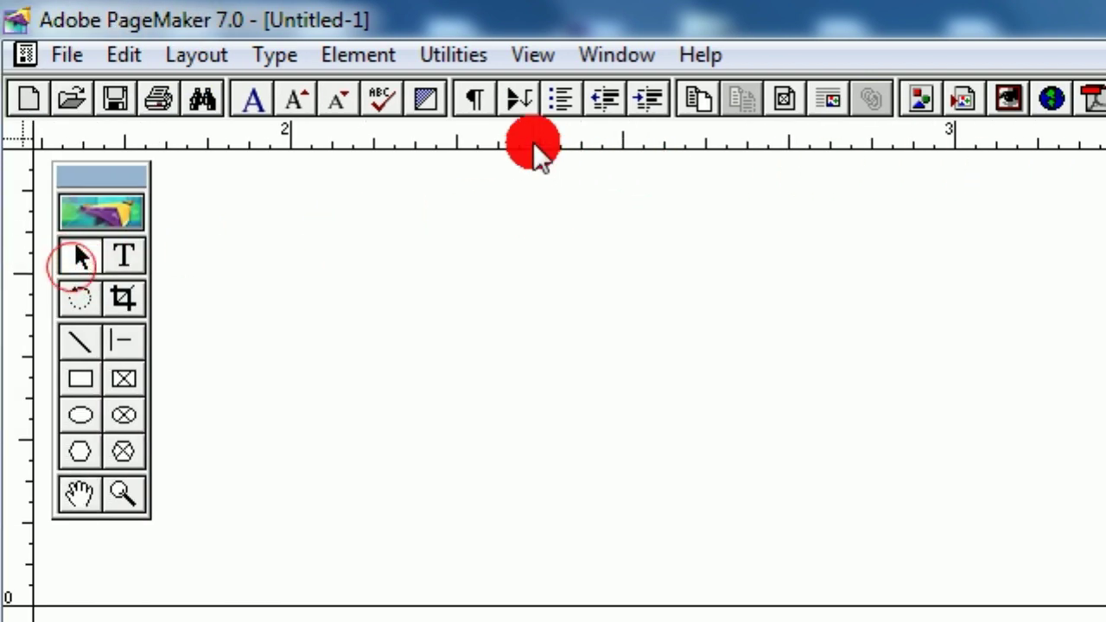
{"action": "left_click", "coordinate": [536, 53]}
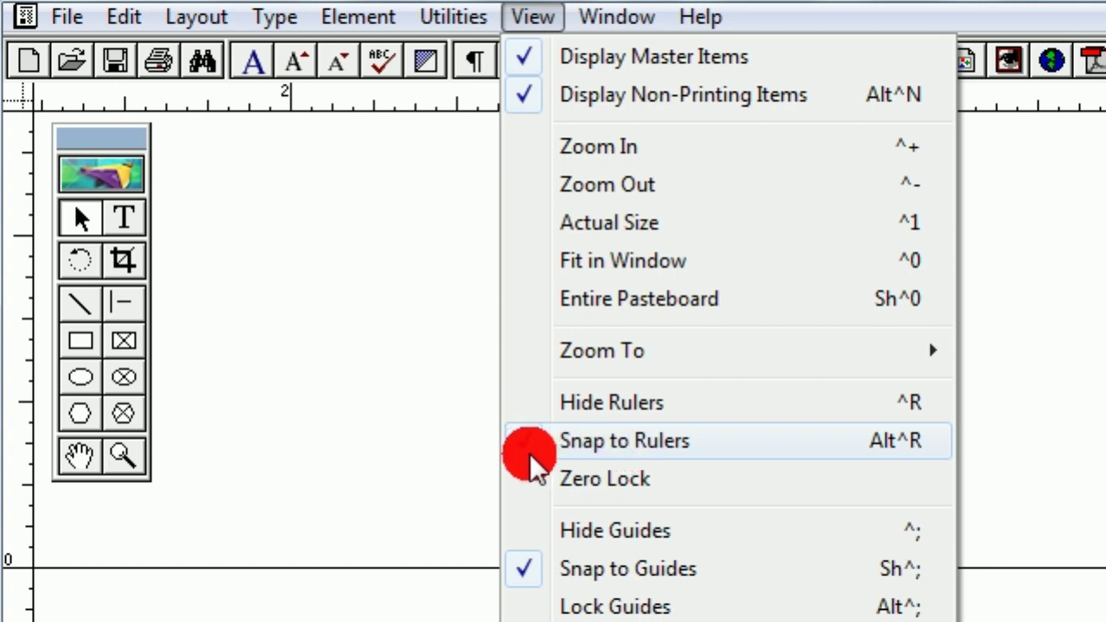
{"action": "left_click", "coordinate": [531, 450]}
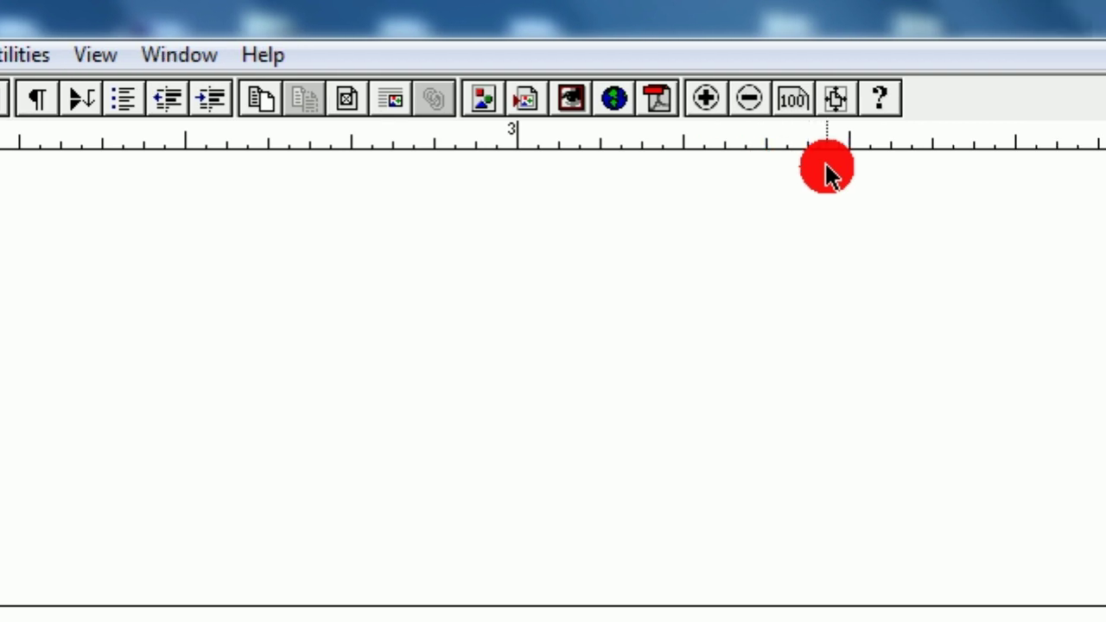
Examine the enlarged ruler image placed on the page, around its 3-inch mark.
{"action": "left_click", "coordinate": [78, 437]}
{"action": "left_click_drag", "start_coordinate": [694, 528], "coordinate": [720, 118]}
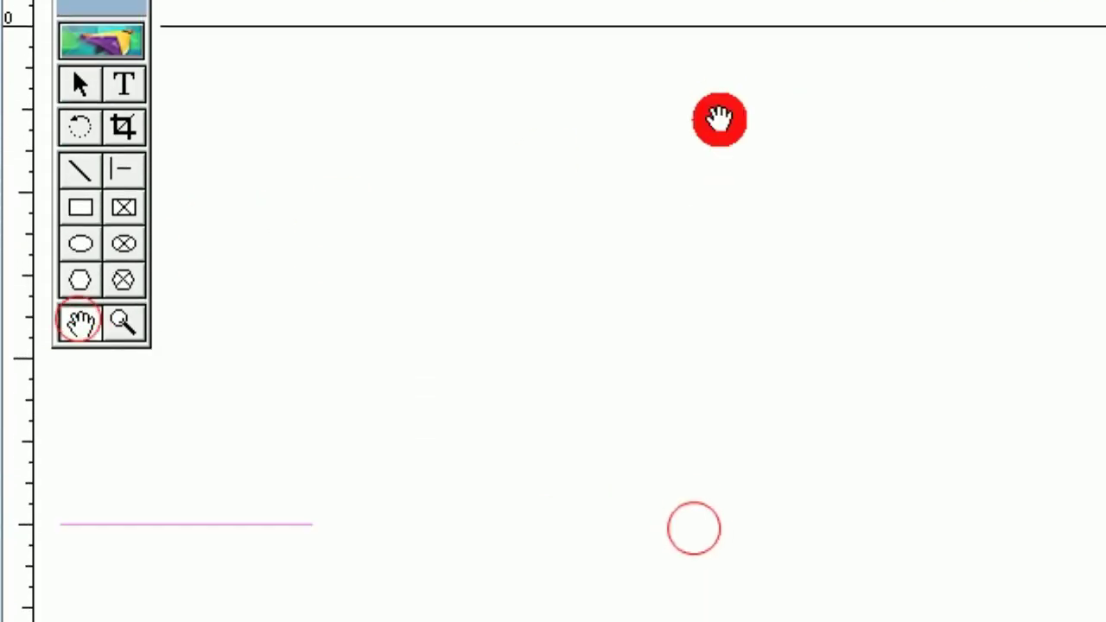
{"action": "left_click_drag", "start_coordinate": [790, 459], "coordinate": [763, 157]}
{"action": "left_click_drag", "start_coordinate": [818, 505], "coordinate": [824, 275]}
{"action": "left_click_drag", "start_coordinate": [832, 534], "coordinate": [894, 227]}
{"action": "left_click_drag", "start_coordinate": [898, 435], "coordinate": [898, 171]}
{"action": "left_click_drag", "start_coordinate": [718, 499], "coordinate": [790, 180]}
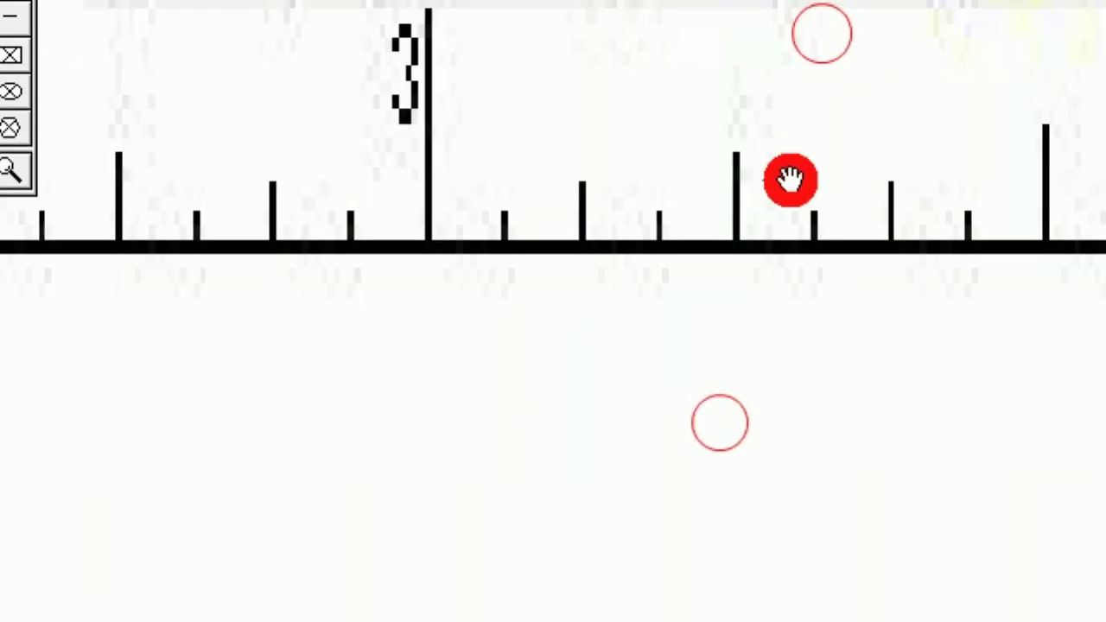
{"action": "mouse_move", "coordinate": [616, 256]}
{"action": "left_mouse_down"}
{"action": "mouse_move", "coordinate": [616, 290]}
{"action": "mouse_move", "coordinate": [588, 230]}
{"action": "mouse_move", "coordinate": [672, 225]}
{"action": "mouse_move", "coordinate": [717, 204]}
{"action": "mouse_move", "coordinate": [758, 251]}
{"action": "mouse_move", "coordinate": [827, 255]}
{"action": "mouse_move", "coordinate": [822, 160]}
{"action": "mouse_move", "coordinate": [825, 234]}
{"action": "left_mouse_up"}
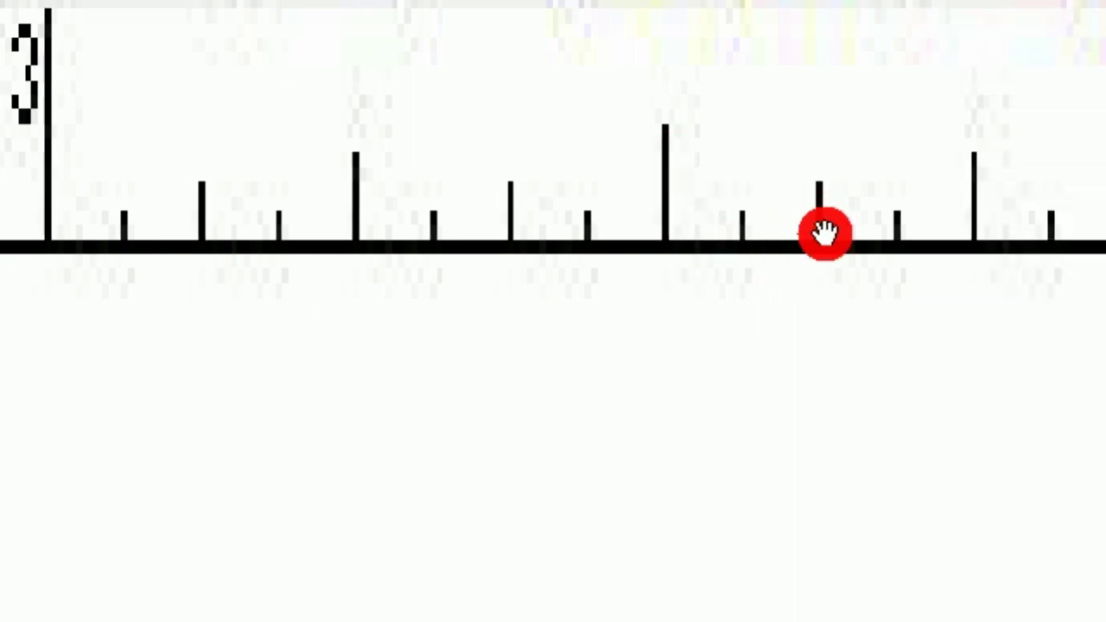
{"action": "left_click", "coordinate": [453, 301]}
{"action": "mouse_move", "coordinate": [453, 301]}
{"action": "left_mouse_down"}
{"action": "mouse_move", "coordinate": [388, 297]}
{"action": "mouse_move", "coordinate": [363, 316]}
{"action": "mouse_move", "coordinate": [400, 314]}
{"action": "mouse_move", "coordinate": [384, 248]}
{"action": "mouse_move", "coordinate": [390, 151]}
{"action": "mouse_move", "coordinate": [393, 287]}
{"action": "mouse_move", "coordinate": [462, 296]}
{"action": "mouse_move", "coordinate": [435, 239]}
{"action": "mouse_move", "coordinate": [494, 212]}
{"action": "mouse_move", "coordinate": [544, 225]}
{"action": "mouse_move", "coordinate": [464, 270]}
{"action": "mouse_move", "coordinate": [354, 175]}
{"action": "mouse_move", "coordinate": [271, 265]}
{"action": "mouse_move", "coordinate": [279, 210]}
{"action": "mouse_move", "coordinate": [273, 270]}
{"action": "mouse_move", "coordinate": [319, 292]}
{"action": "mouse_move", "coordinate": [398, 262]}
{"action": "mouse_move", "coordinate": [349, 291]}
{"action": "mouse_move", "coordinate": [402, 296]}
{"action": "mouse_move", "coordinate": [462, 297]}
{"action": "mouse_move", "coordinate": [457, 227]}
{"action": "mouse_move", "coordinate": [465, 289]}
{"action": "mouse_move", "coordinate": [573, 250]}
{"action": "mouse_move", "coordinate": [617, 284]}
{"action": "mouse_move", "coordinate": [669, 285]}
{"action": "mouse_move", "coordinate": [674, 250]}
{"action": "mouse_move", "coordinate": [751, 262]}
{"action": "mouse_move", "coordinate": [827, 225]}
{"action": "mouse_move", "coordinate": [690, 259]}
{"action": "left_mouse_up"}
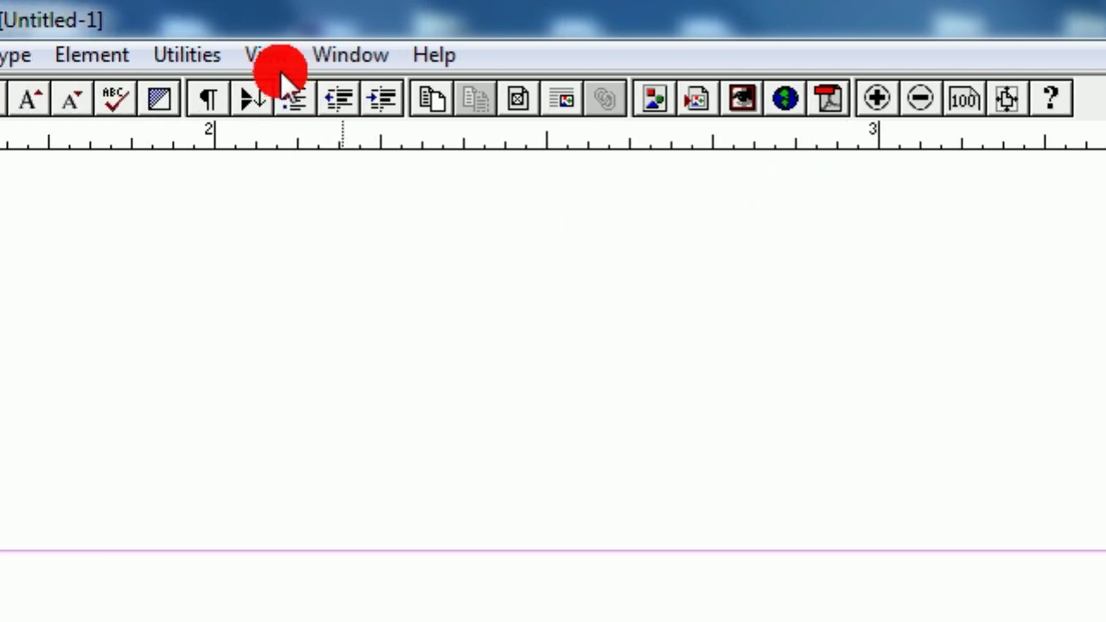
Toggle Snap to Rulers on and off, leaving it turned on.
{"action": "left_click", "coordinate": [91, 54]}
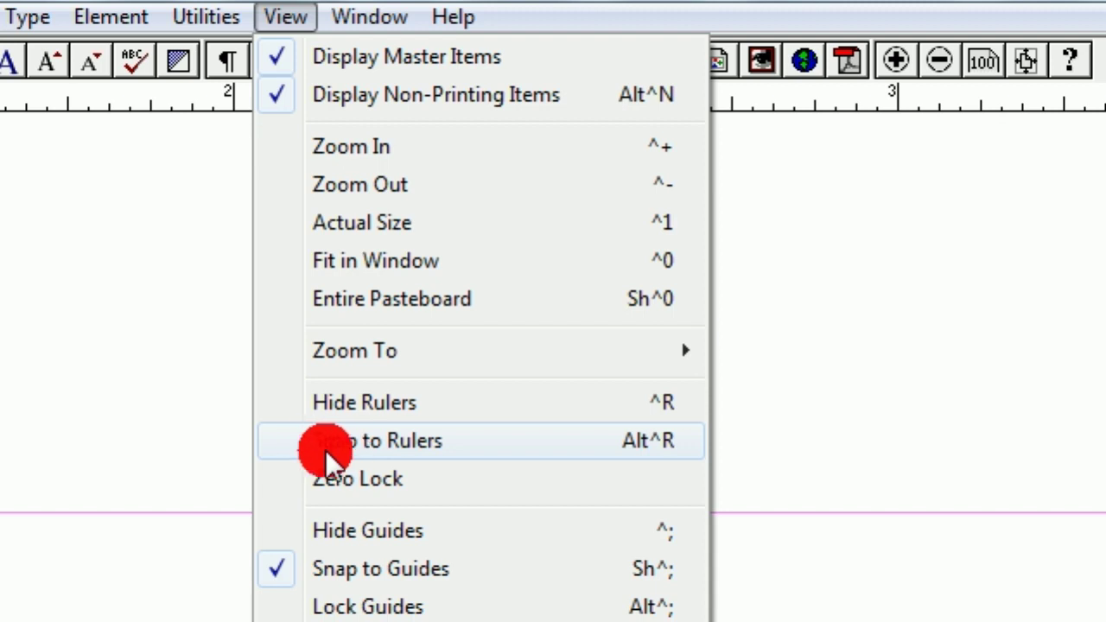
{"action": "left_click", "coordinate": [315, 450]}
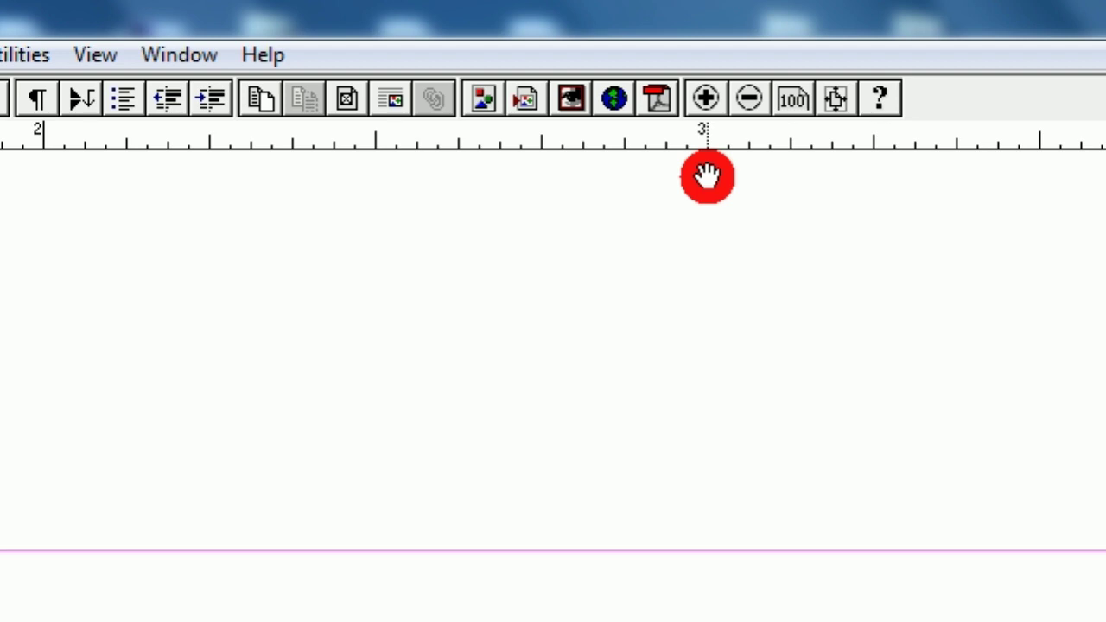
{"action": "left_click", "coordinate": [85, 57]}
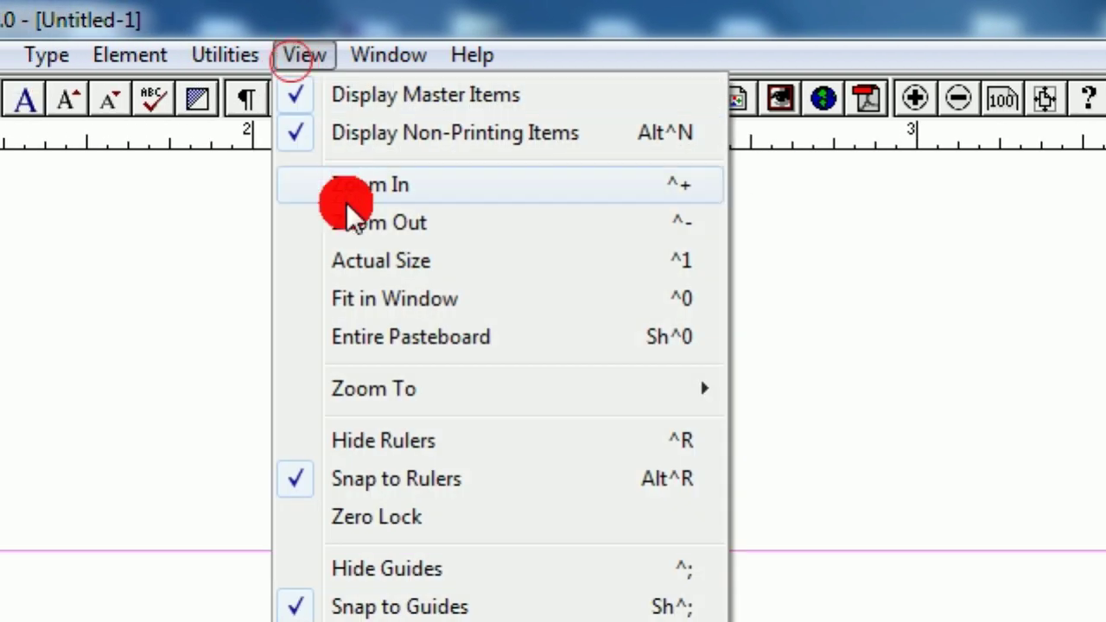
{"action": "left_click", "coordinate": [333, 481]}
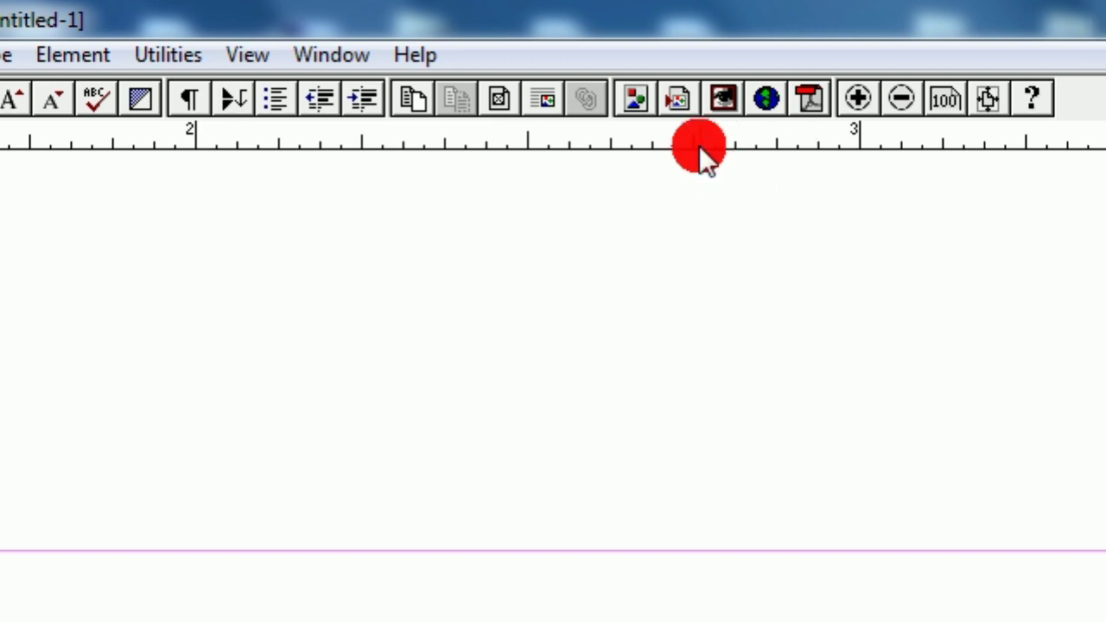
{"action": "left_click", "coordinate": [259, 57]}
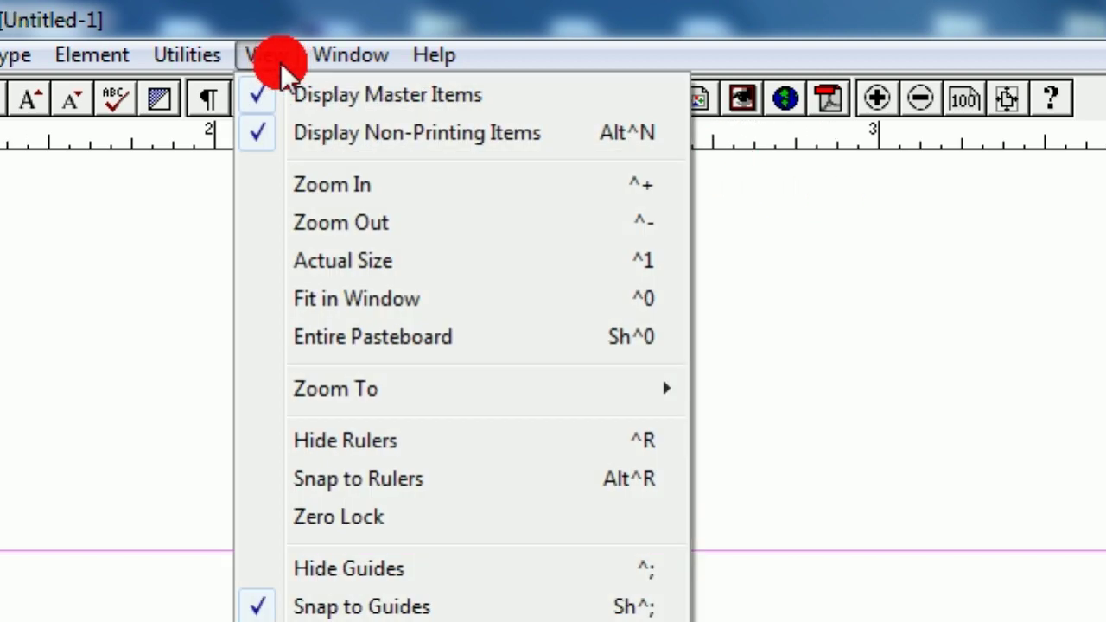
{"action": "left_click", "coordinate": [312, 476]}
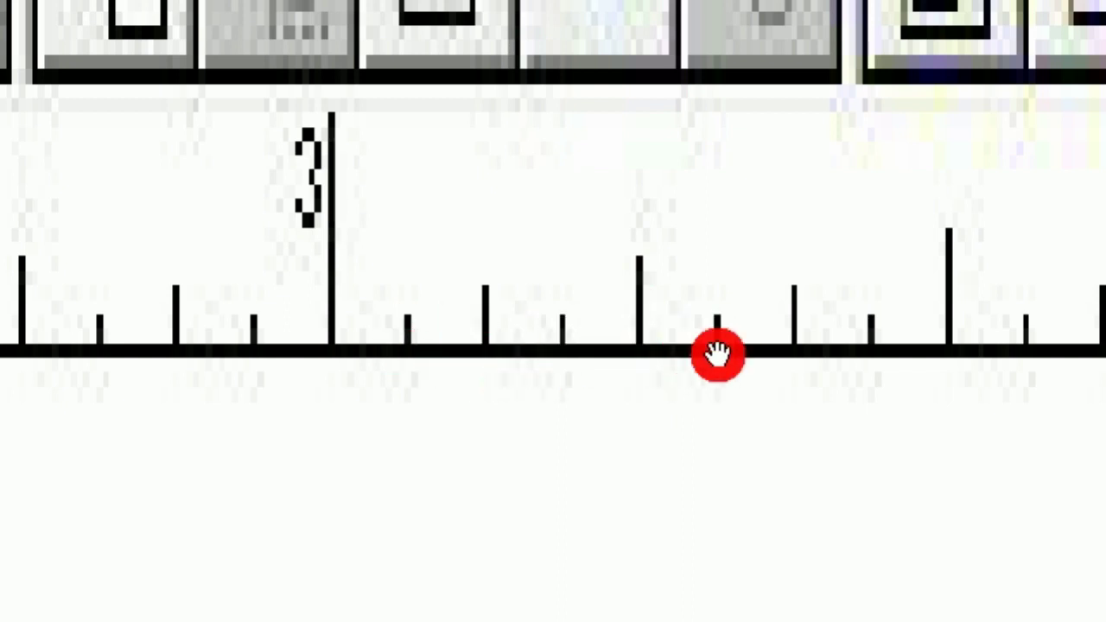
Fit the page in the window and return the page view to Actual Size.
{"action": "right_click", "coordinate": [674, 230]}
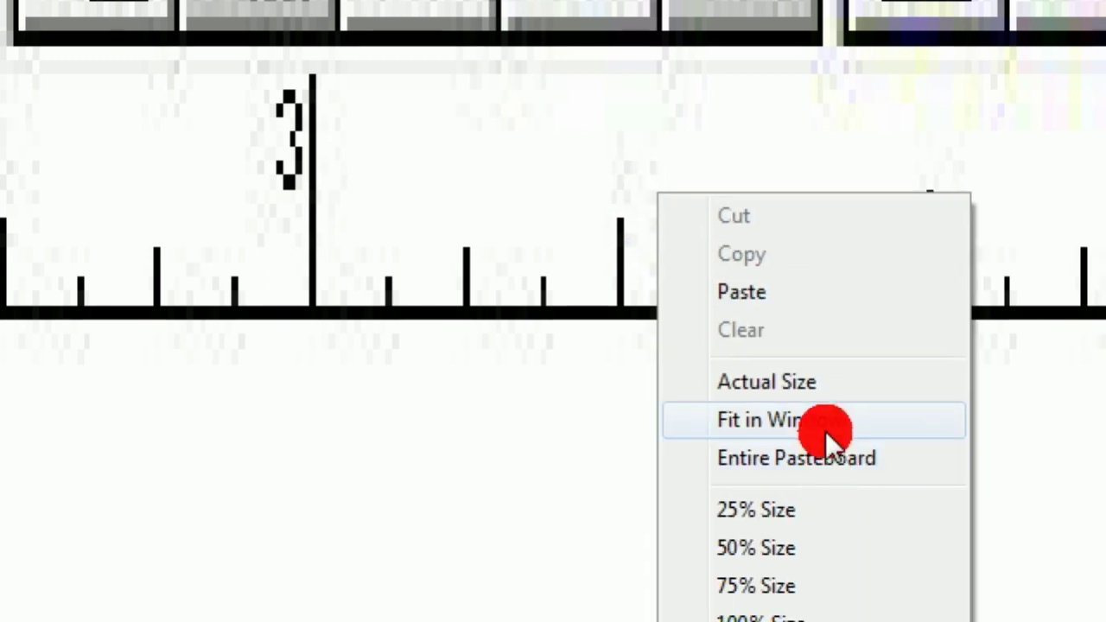
{"action": "left_click", "coordinate": [822, 428]}
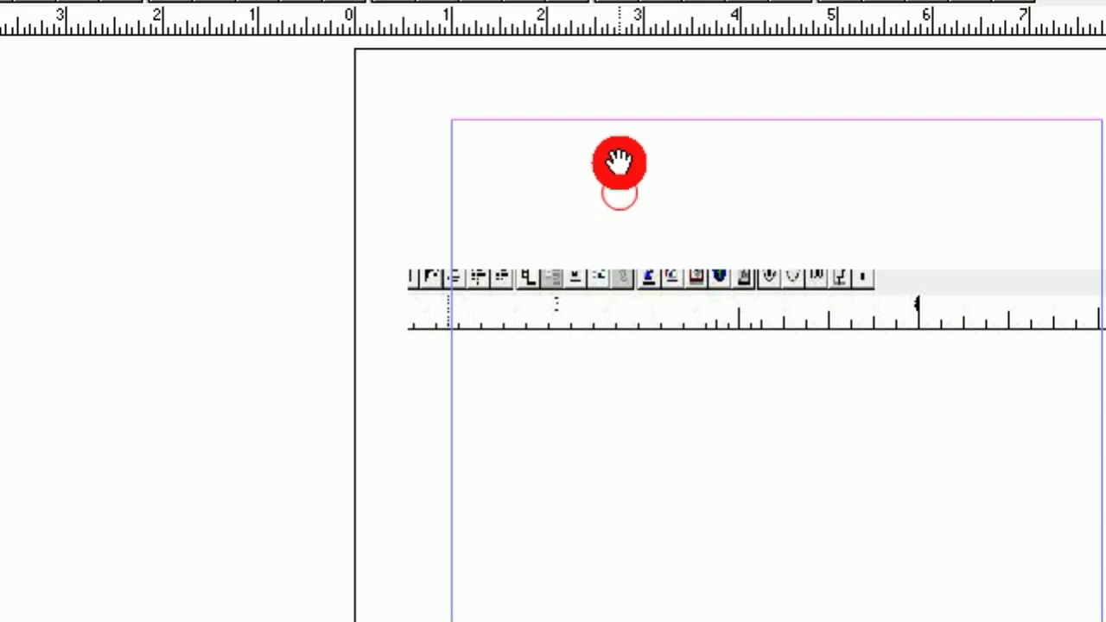
{"action": "right_click", "coordinate": [626, 120]}
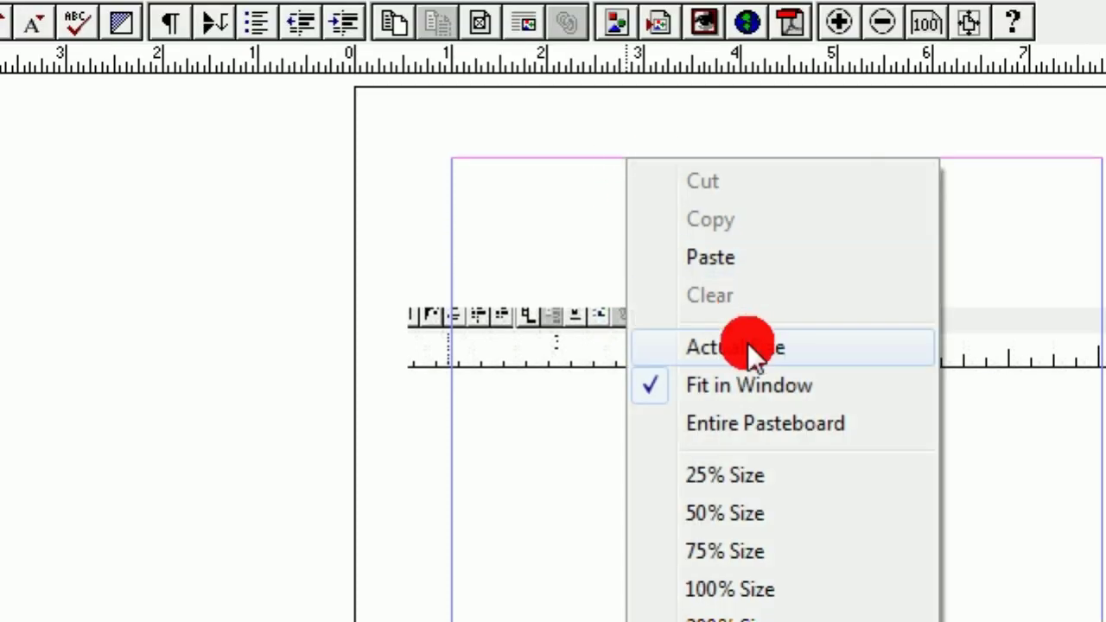
{"action": "left_click", "coordinate": [727, 347]}
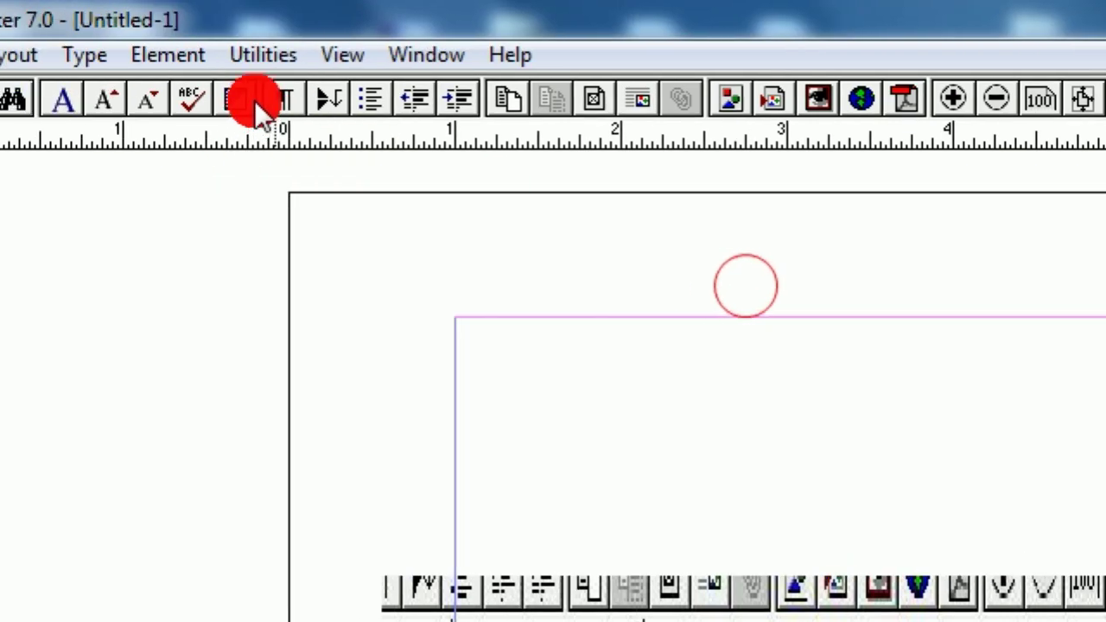
{"action": "left_click", "coordinate": [389, 54]}
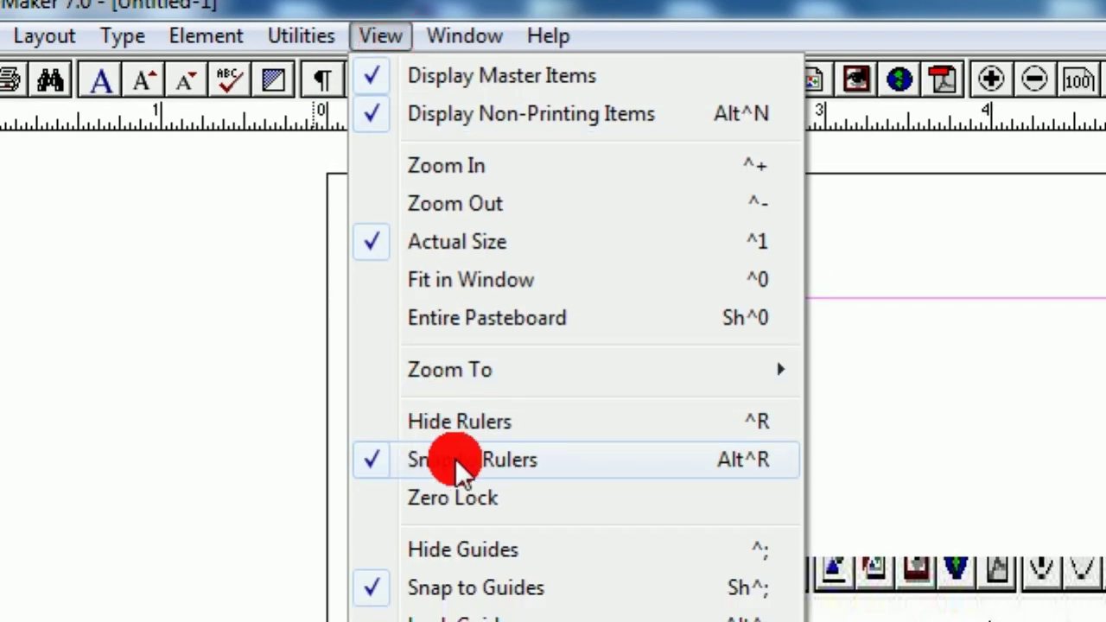
{"action": "left_click", "coordinate": [891, 245]}
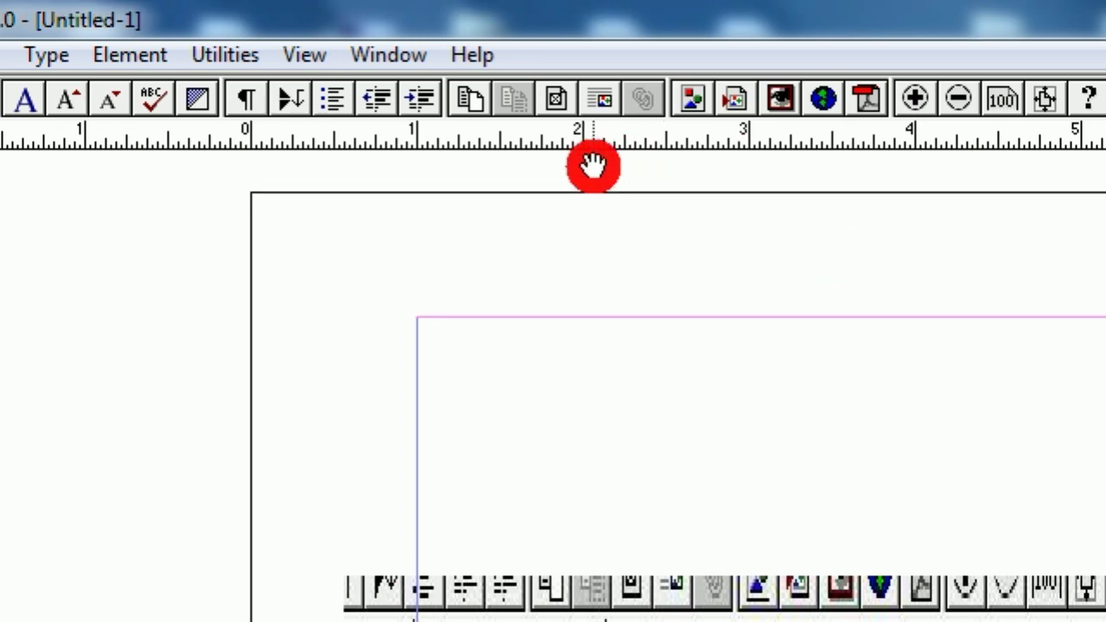
{"action": "right_click", "coordinate": [811, 138]}
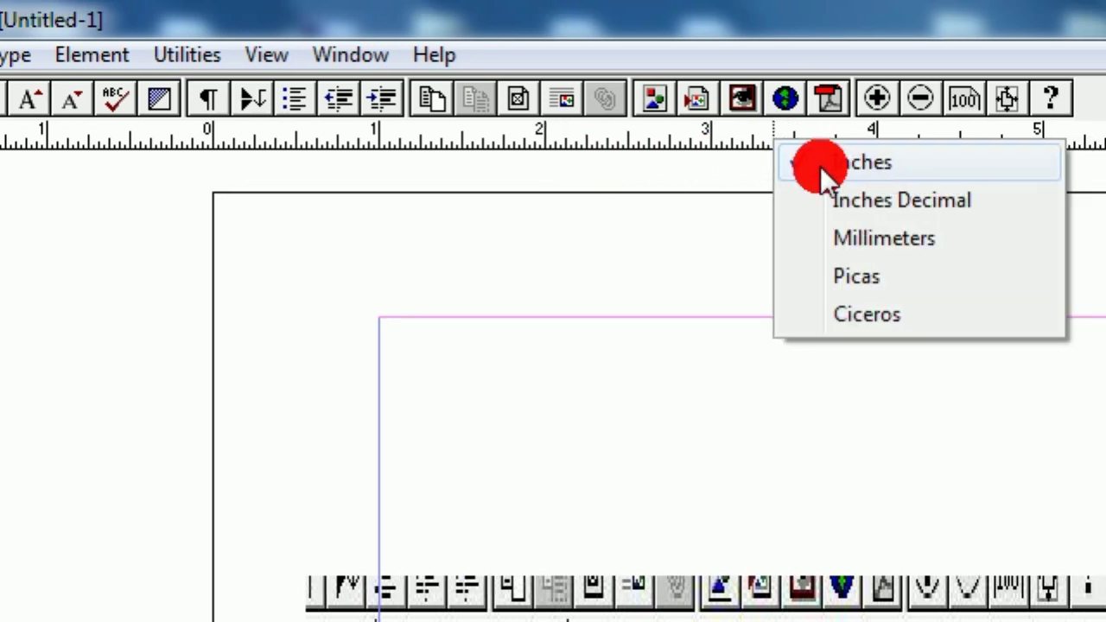
{"action": "left_click", "coordinate": [562, 204]}
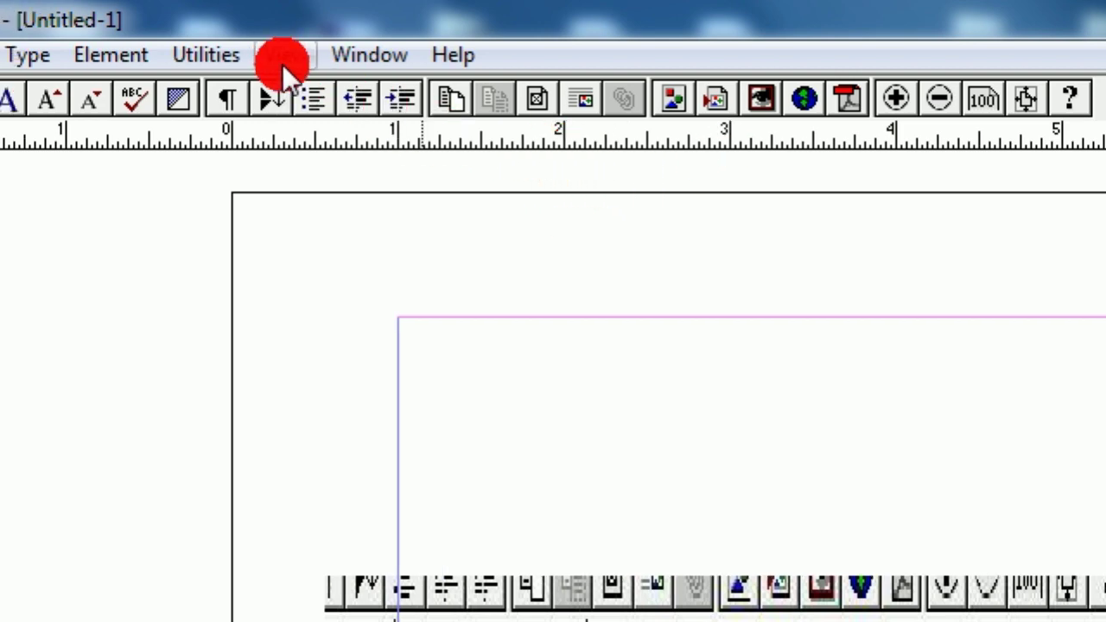
{"action": "left_click", "coordinate": [285, 57]}
{"action": "left_click", "coordinate": [755, 240]}
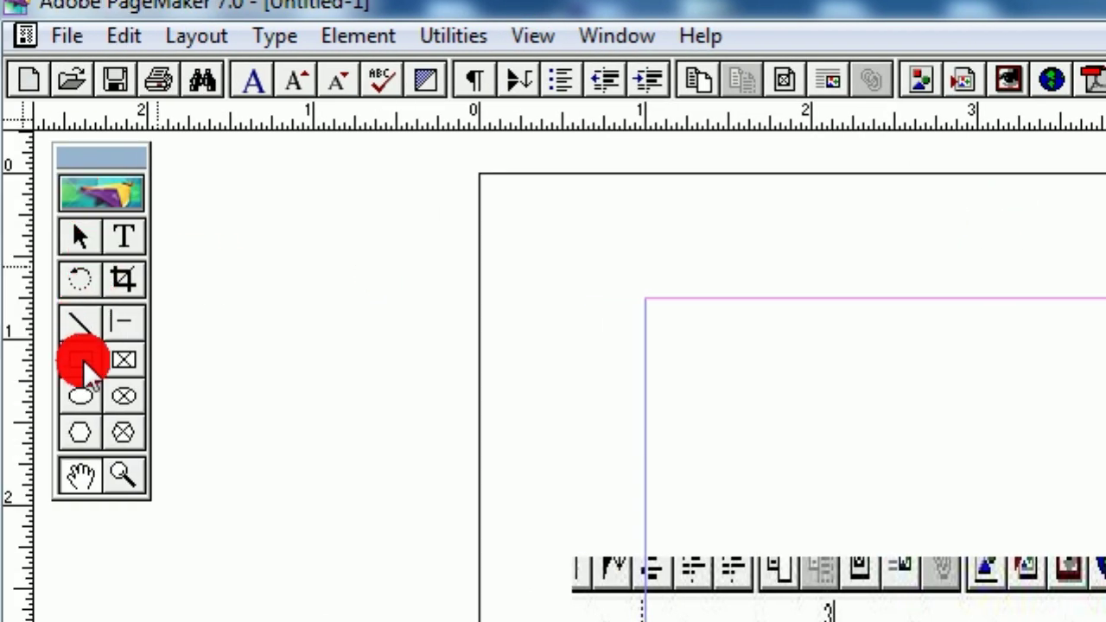
Draw a rectangle about 1 inch square across the page's upper edge, between the 2-inch and 3-inch ruler marks.
{"action": "left_click", "coordinate": [84, 368]}
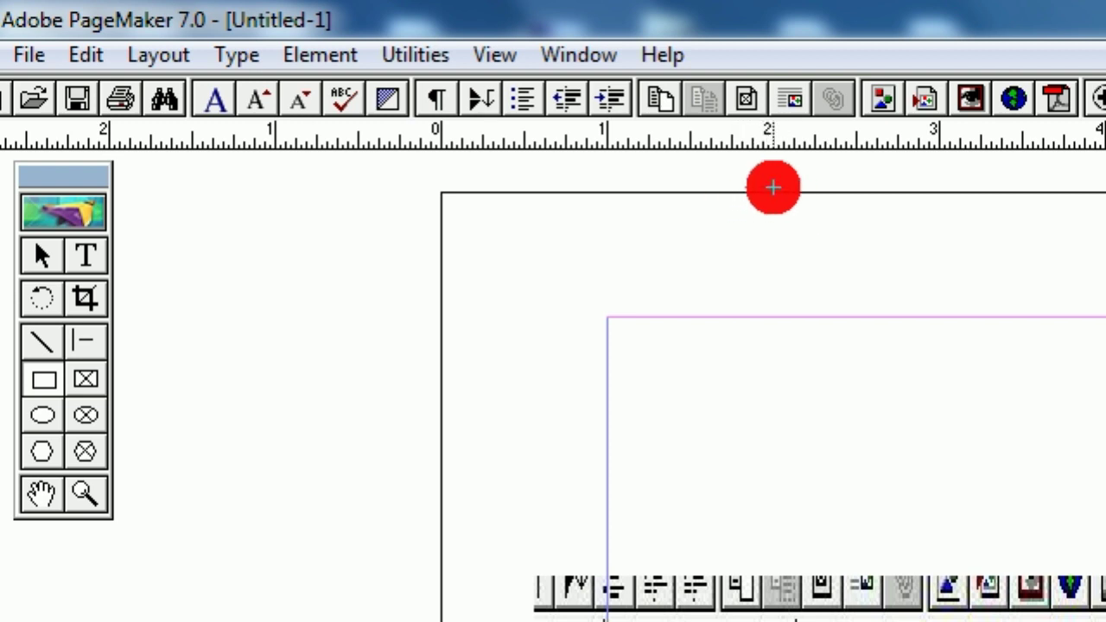
{"action": "left_click_drag", "start_coordinate": [774, 187], "coordinate": [939, 192]}
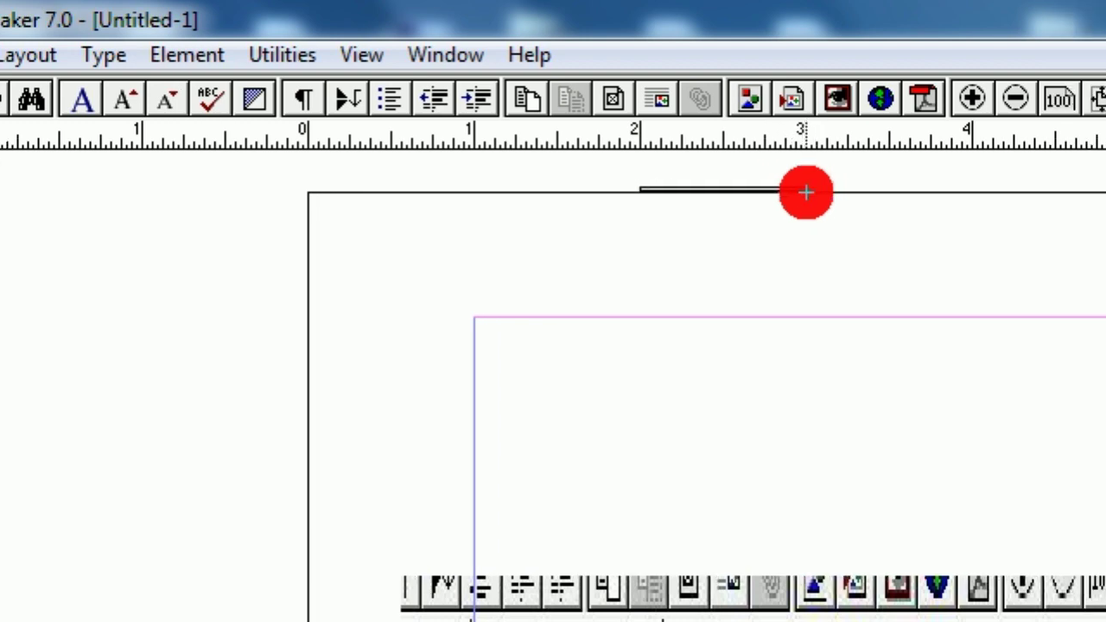
{"action": "left_click_drag", "start_coordinate": [806, 192], "coordinate": [806, 364]}
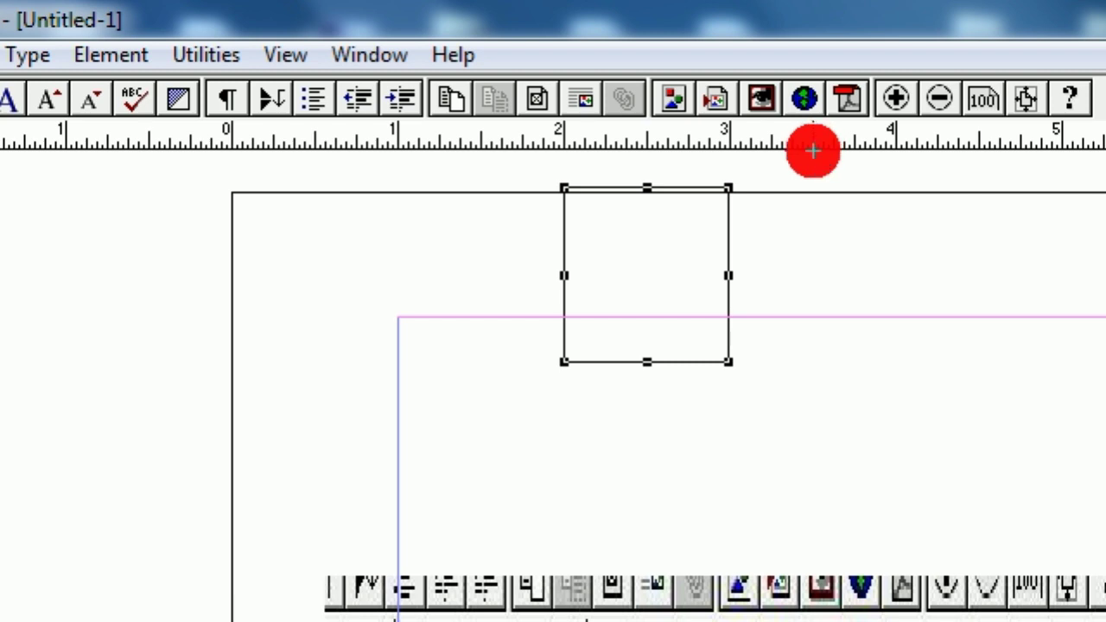
Draw a second rectangle about 0.5 inch wide across the page's upper edge, between the 3.5-inch and 4-inch ruler marks.
{"action": "left_click_drag", "start_coordinate": [814, 151], "coordinate": [903, 167]}
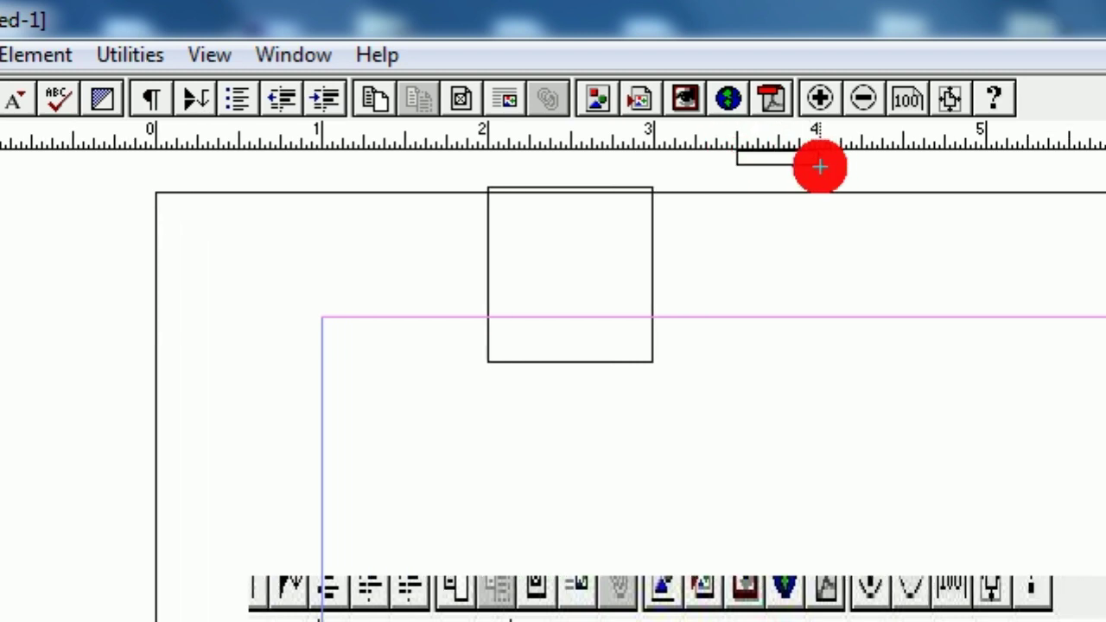
{"action": "left_click_drag", "start_coordinate": [820, 166], "coordinate": [820, 260]}
Turn off Snap to Rulers and draw a third rectangle about 1.6 inches wide and 0.5 inch high overlapping the second one.
{"action": "mouse_move", "coordinate": [802, 146]}
{"action": "left_mouse_down"}
{"action": "mouse_move", "coordinate": [815, 145]}
{"action": "mouse_move", "coordinate": [742, 148]}
{"action": "mouse_move", "coordinate": [664, 496]}
{"action": "mouse_move", "coordinate": [669, 469]}
{"action": "mouse_move", "coordinate": [778, 438]}
{"action": "mouse_move", "coordinate": [518, 427]}
{"action": "mouse_move", "coordinate": [810, 438]}
{"action": "mouse_move", "coordinate": [551, 438]}
{"action": "mouse_move", "coordinate": [390, 79]}
{"action": "left_mouse_up"}
{"action": "left_click", "coordinate": [299, 39]}
{"action": "left_click", "coordinate": [399, 441]}
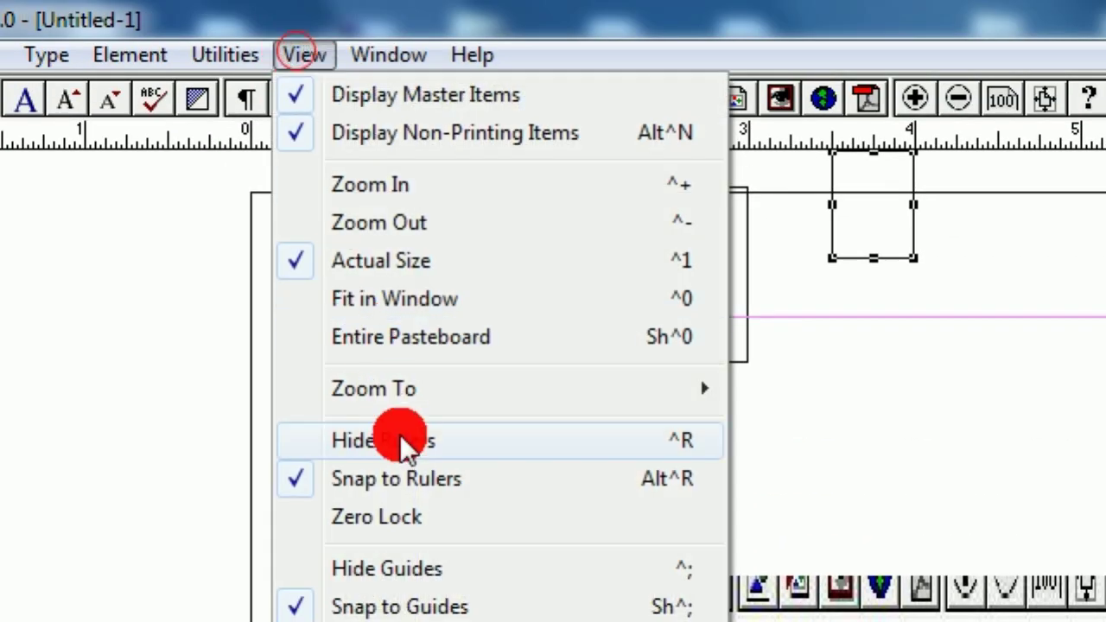
{"action": "left_click", "coordinate": [345, 467]}
{"action": "mouse_move", "coordinate": [646, 239]}
{"action": "left_mouse_down"}
{"action": "mouse_move", "coordinate": [752, 141]}
{"action": "mouse_move", "coordinate": [767, 156]}
{"action": "mouse_move", "coordinate": [1028, 234]}
{"action": "left_mouse_up"}
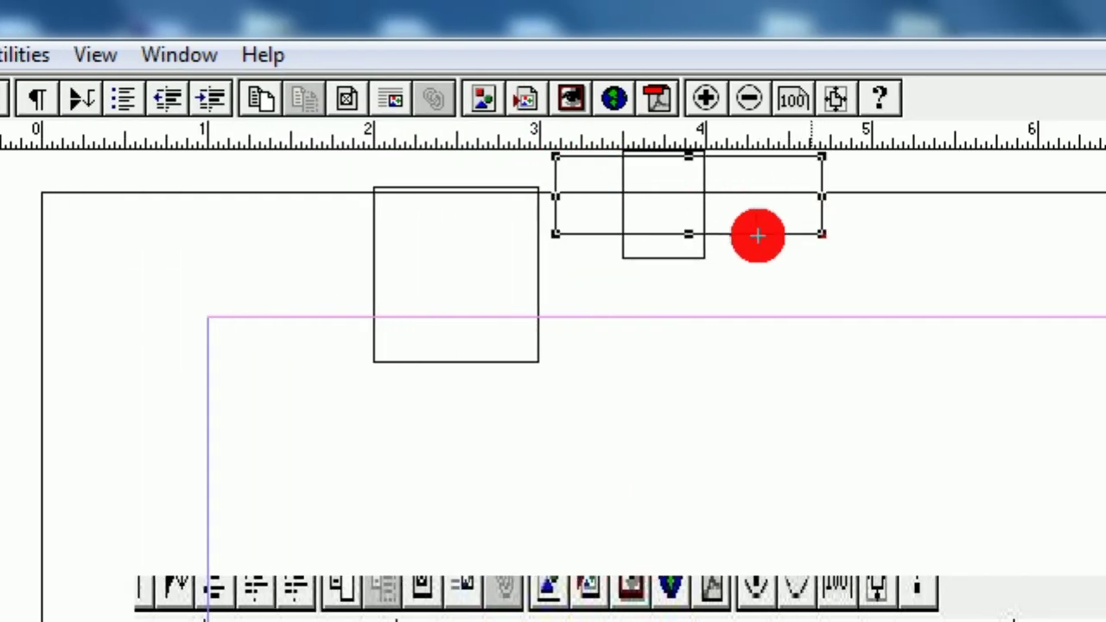
Set the page view to 400% size around the rectangles and activate the Pointer tool.
{"action": "right_click", "coordinate": [606, 264]}
{"action": "left_click", "coordinate": [678, 553]}
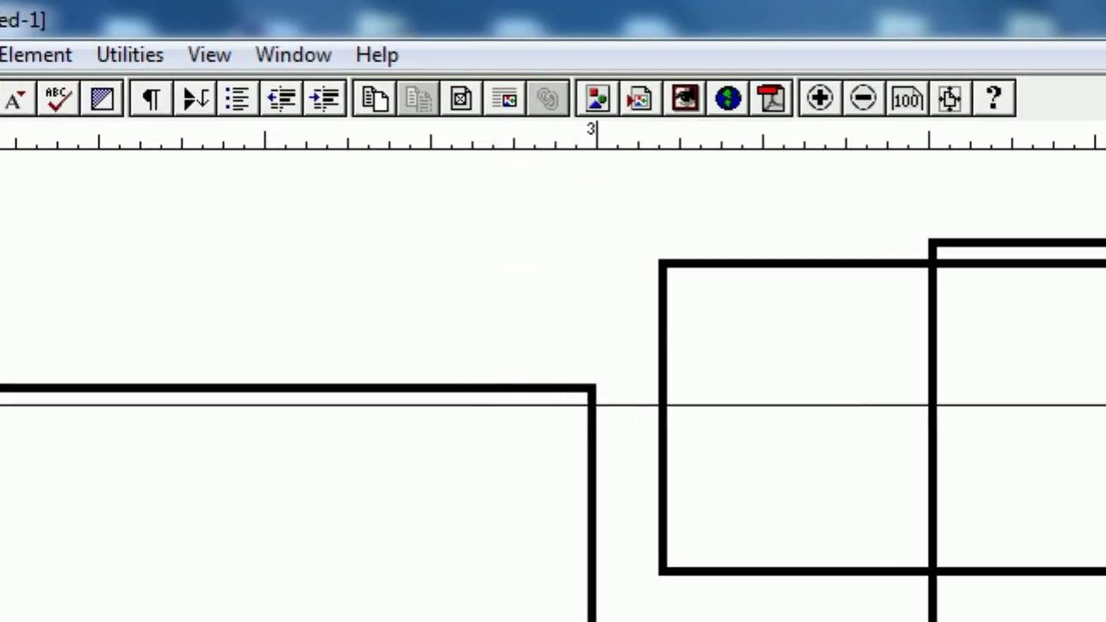
{"action": "left_click", "coordinate": [15, 252]}
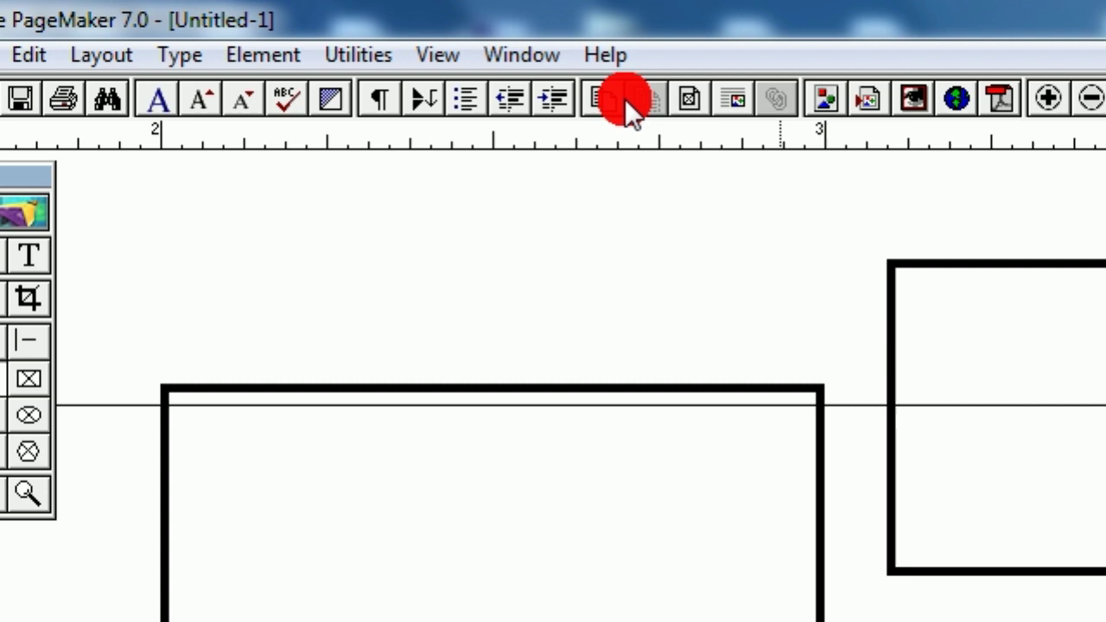
Turn on Snap to Rulers so that the drawing pointer follows the ruler's tick marks.
{"action": "left_click", "coordinate": [425, 55]}
{"action": "left_click", "coordinate": [486, 424]}
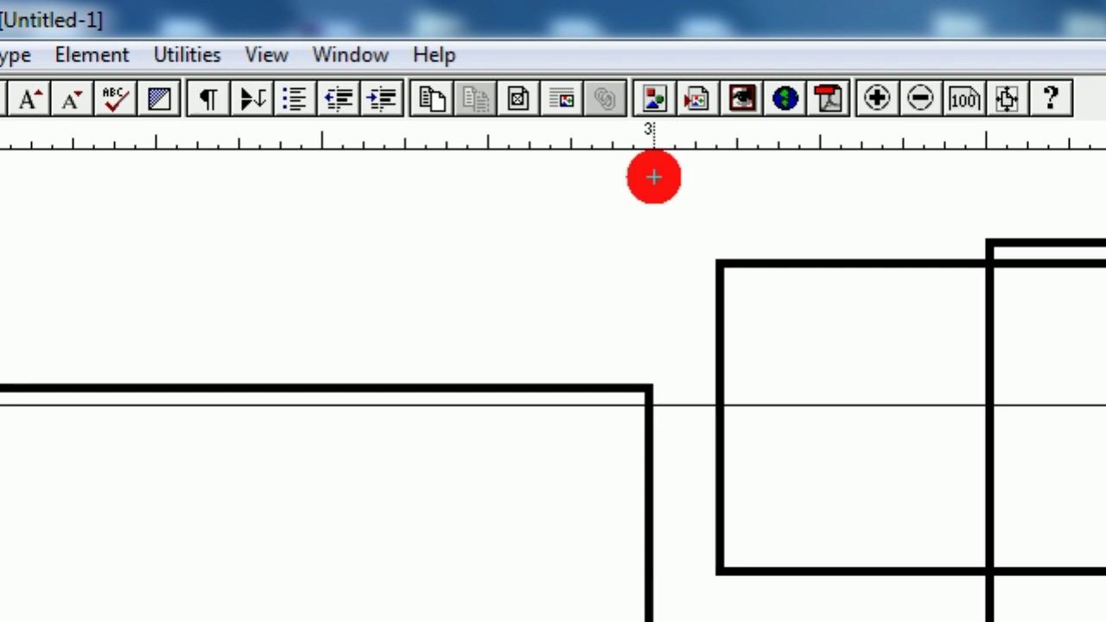
Draw a trial rectangle about 0.5 inch wide and 0.2 inch high from the 3-inch ruler mark above the page edge, and delete it.
{"action": "mouse_move", "coordinate": [654, 177]}
{"action": "left_mouse_down"}
{"action": "mouse_move", "coordinate": [818, 195]}
{"action": "mouse_move", "coordinate": [841, 218]}
{"action": "mouse_move", "coordinate": [859, 198]}
{"action": "mouse_move", "coordinate": [883, 217]}
{"action": "mouse_move", "coordinate": [925, 219]}
{"action": "left_mouse_up"}
{"action": "mouse_move", "coordinate": [830, 219]}
{"action": "left_mouse_down"}
{"action": "mouse_move", "coordinate": [812, 195]}
{"action": "mouse_move", "coordinate": [813, 299]}
{"action": "left_mouse_up"}
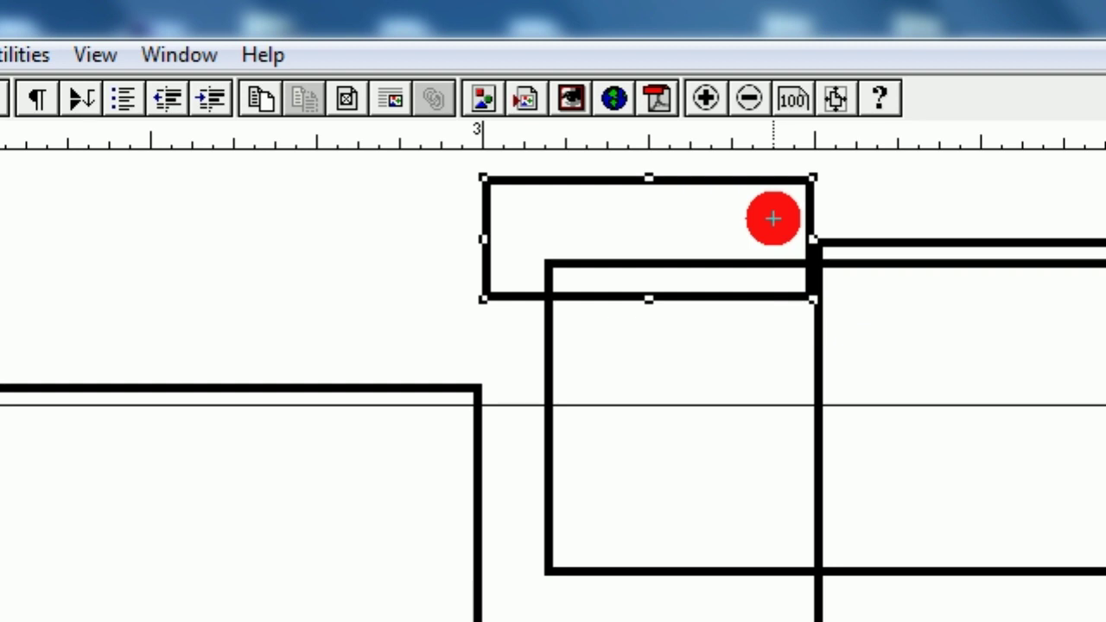
{"action": "key", "text": "Delete"}
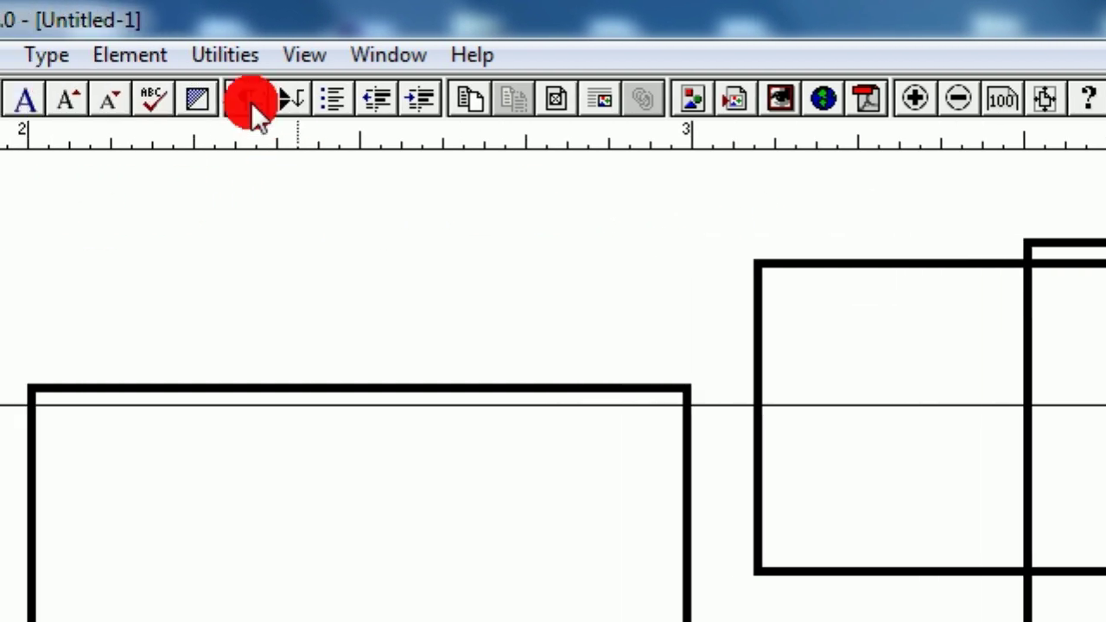
Draw a rectangle about 0.65 inch wide and 0.15 inch high starting at the 3-inch ruler mark, above the page's upper edge.
{"action": "left_click", "coordinate": [311, 54]}
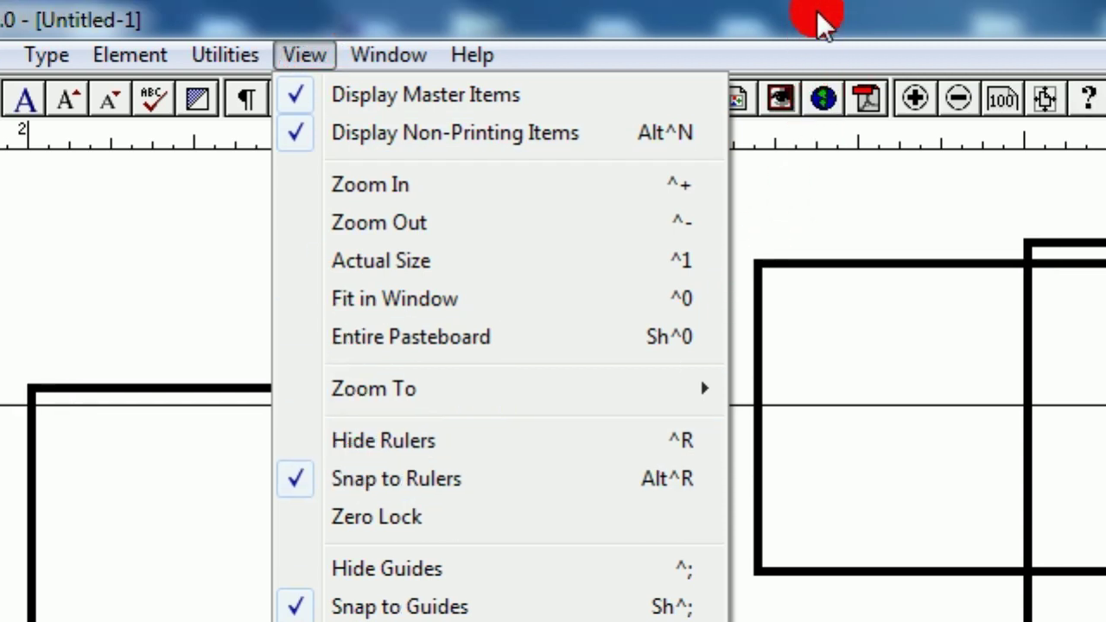
{"action": "left_click", "coordinate": [856, 3]}
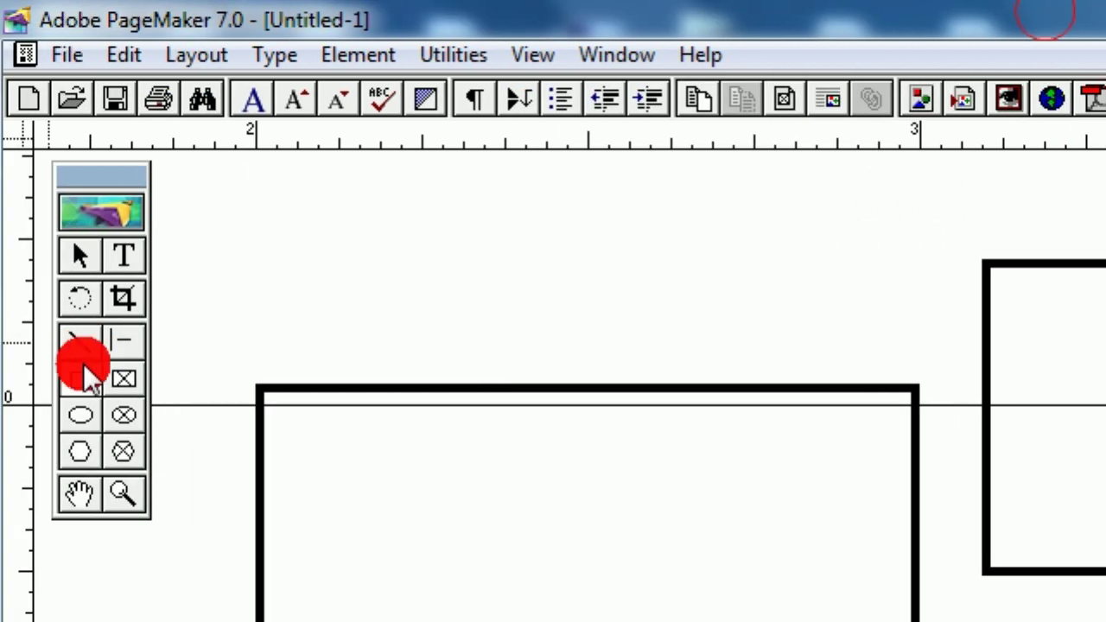
{"action": "left_click", "coordinate": [83, 372]}
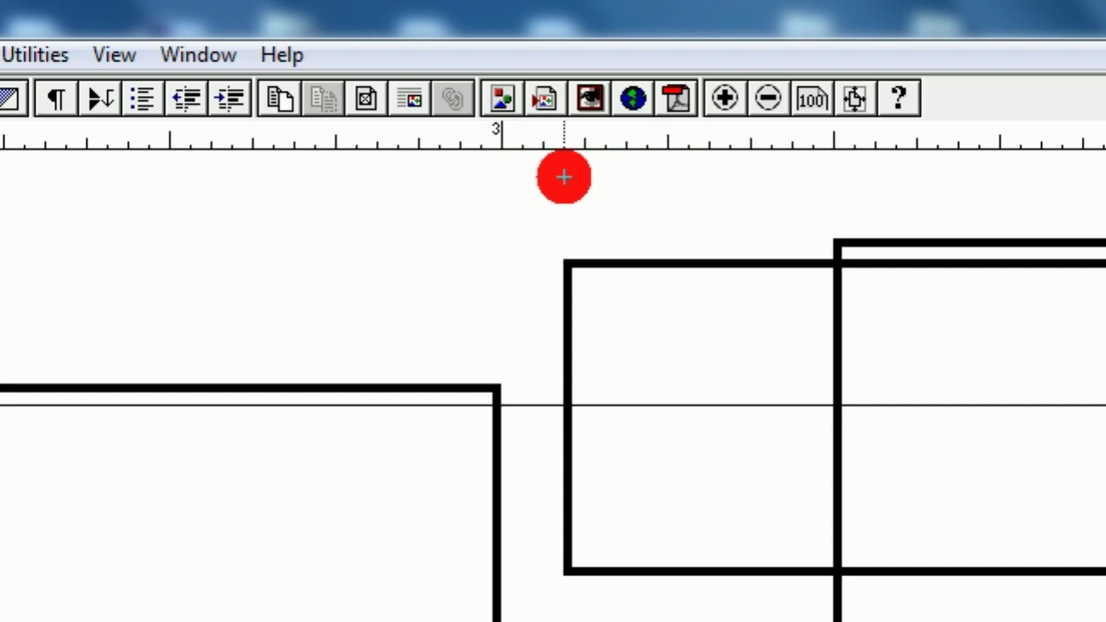
{"action": "left_click_drag", "start_coordinate": [501, 178], "coordinate": [900, 218]}
{"action": "left_click_drag", "start_coordinate": [823, 219], "coordinate": [821, 278]}
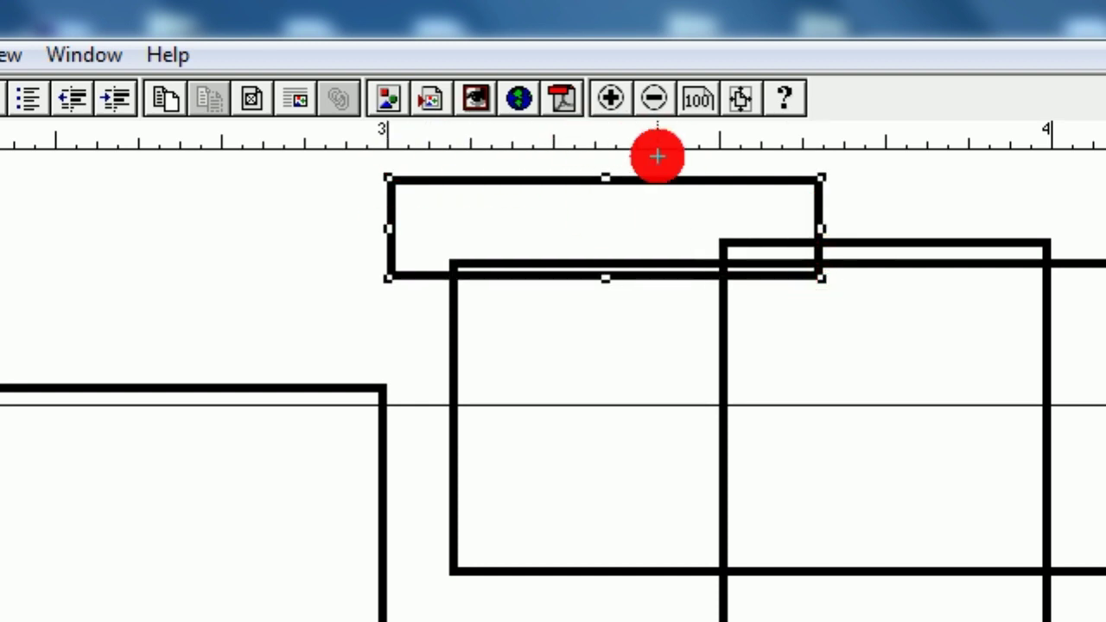
Turn off Snap to Rulers and draw a rectangle about 0.46 inch wide and 0.27 inch high, starting slightly past the 3-inch ruler mark.
{"action": "left_click", "coordinate": [282, 56]}
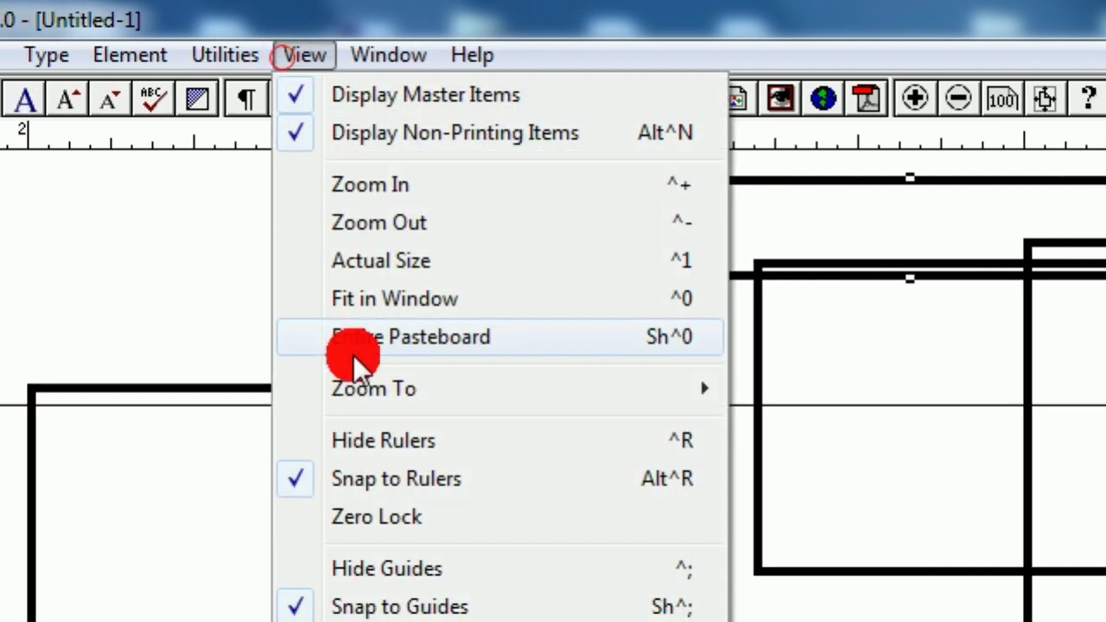
{"action": "left_click", "coordinate": [350, 478]}
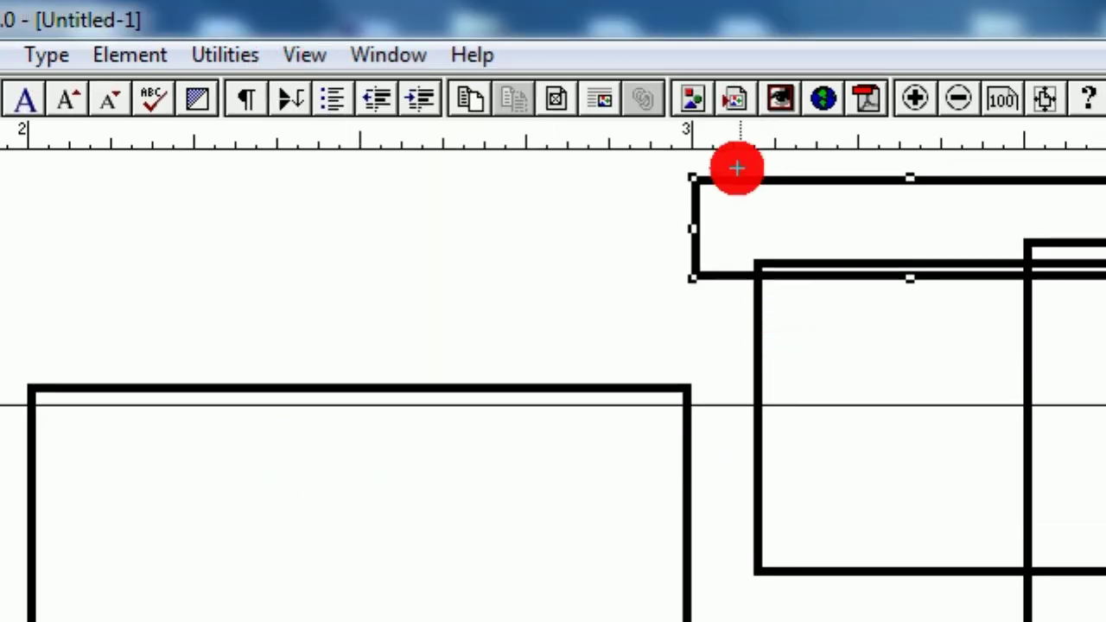
{"action": "left_click_drag", "start_coordinate": [726, 166], "coordinate": [1040, 190]}
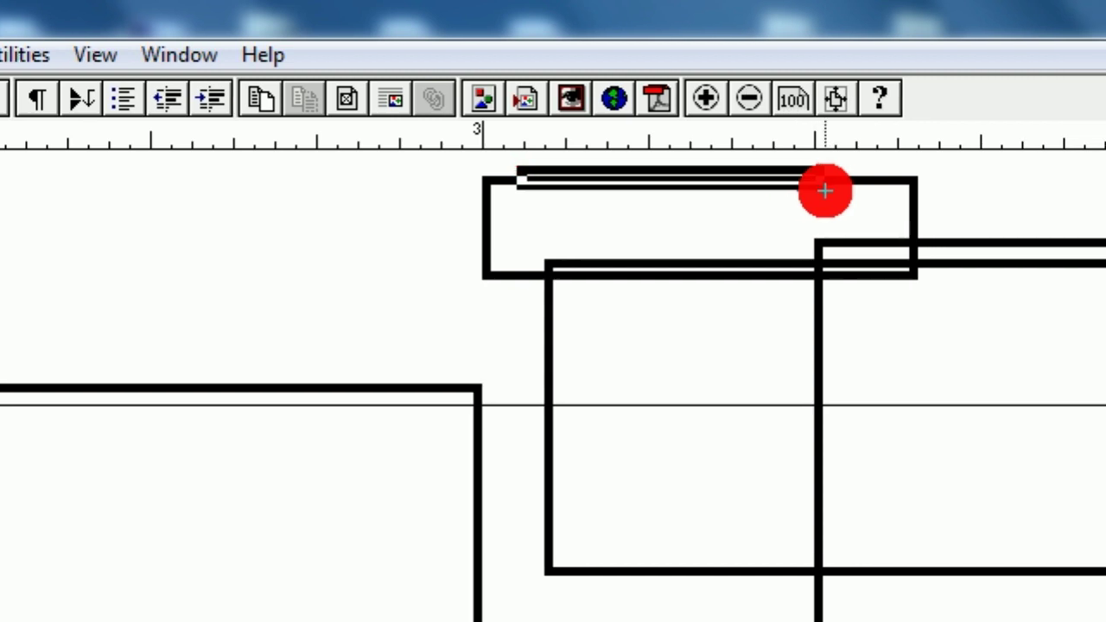
{"action": "left_click_drag", "start_coordinate": [826, 190], "coordinate": [822, 346]}
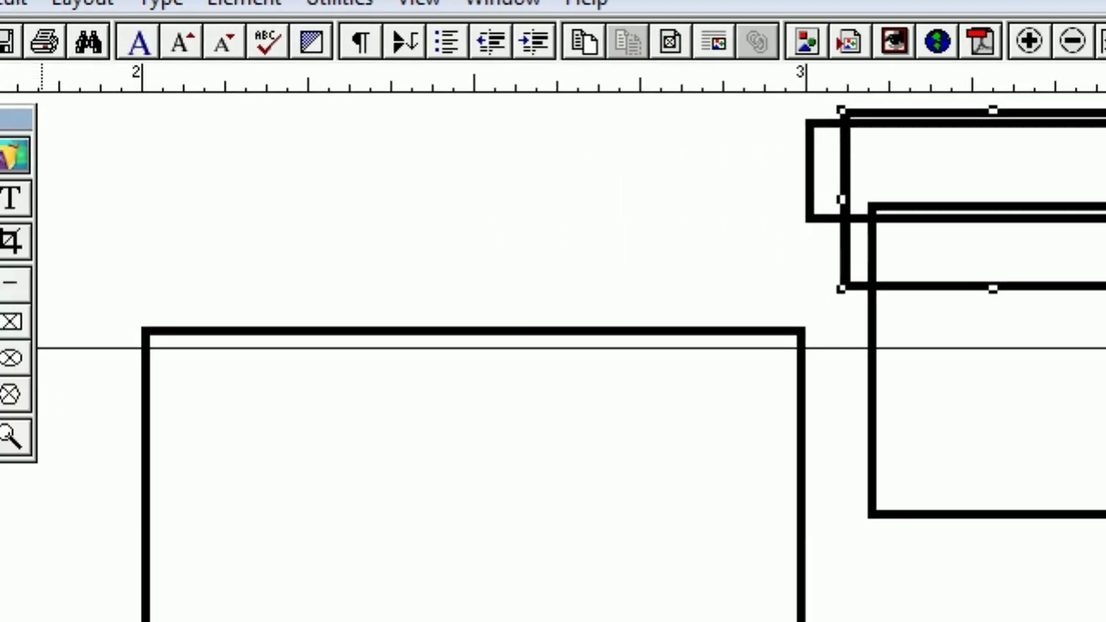
Paste the copied screenshot of the toolbar and ruler onto the page below the existing rectangles.
{"action": "left_click", "coordinate": [59, 380]}
{"action": "left_click_drag", "start_coordinate": [352, 569], "coordinate": [375, 336]}
{"action": "right_click", "coordinate": [805, 294]}
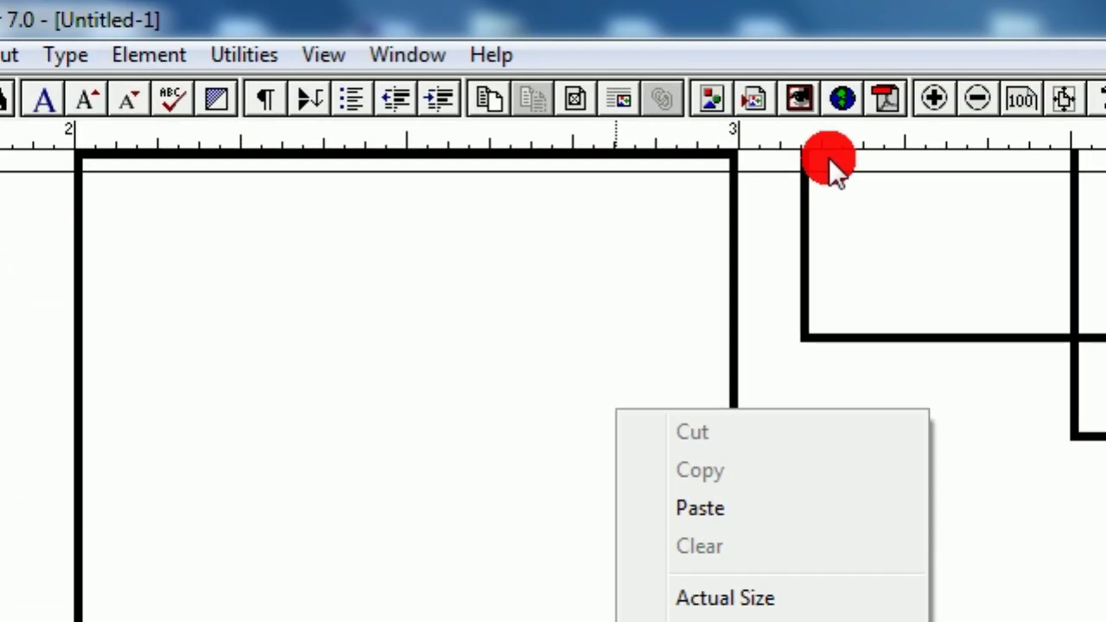
{"action": "left_click", "coordinate": [738, 433]}
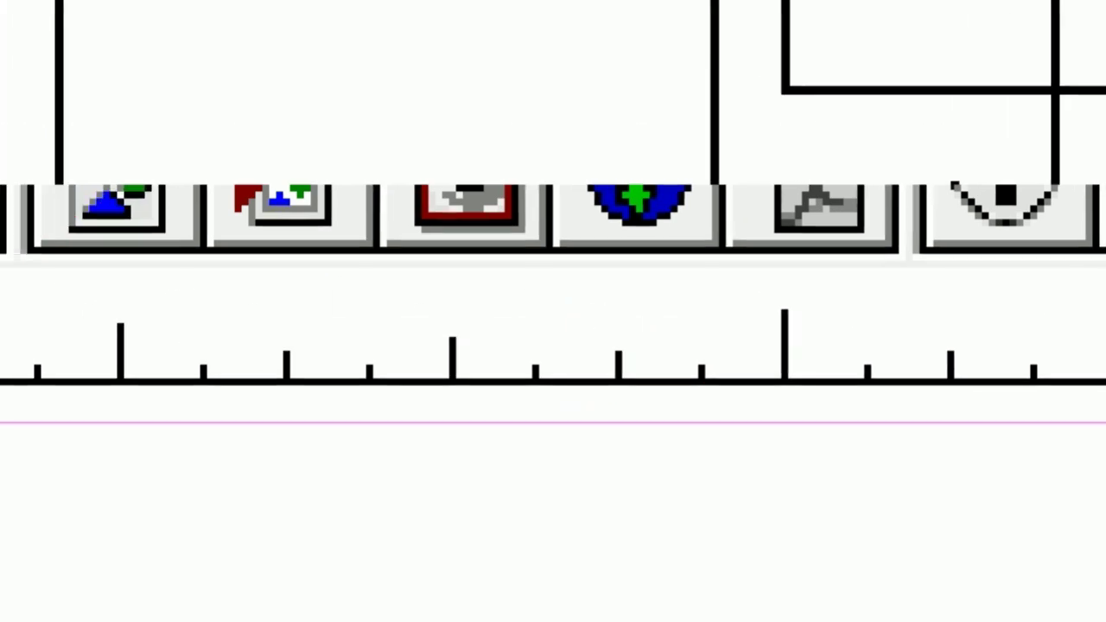
Draw two overlapping rectangles under the pasted ruler, one about 0.53 inch wide between its marks and one about 0.75 inch wide aligned to its marks.
{"action": "left_click", "coordinate": [87, 153]}
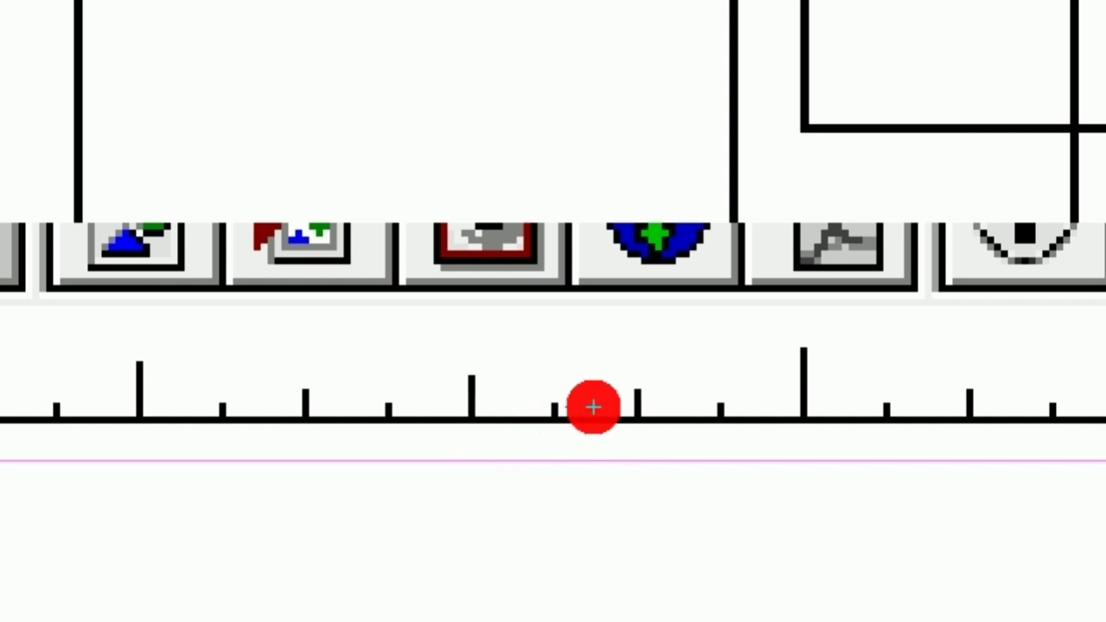
{"action": "left_click_drag", "start_coordinate": [593, 433], "coordinate": [947, 527]}
{"action": "left_click_drag", "start_coordinate": [814, 451], "coordinate": [815, 451]}
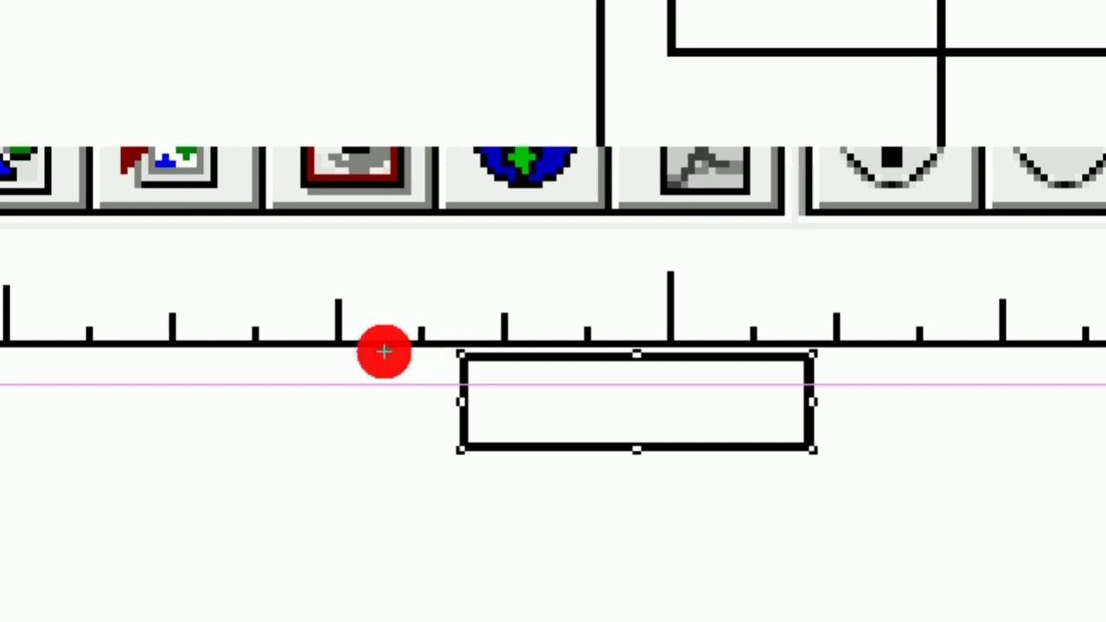
{"action": "left_click_drag", "start_coordinate": [339, 345], "coordinate": [818, 471]}
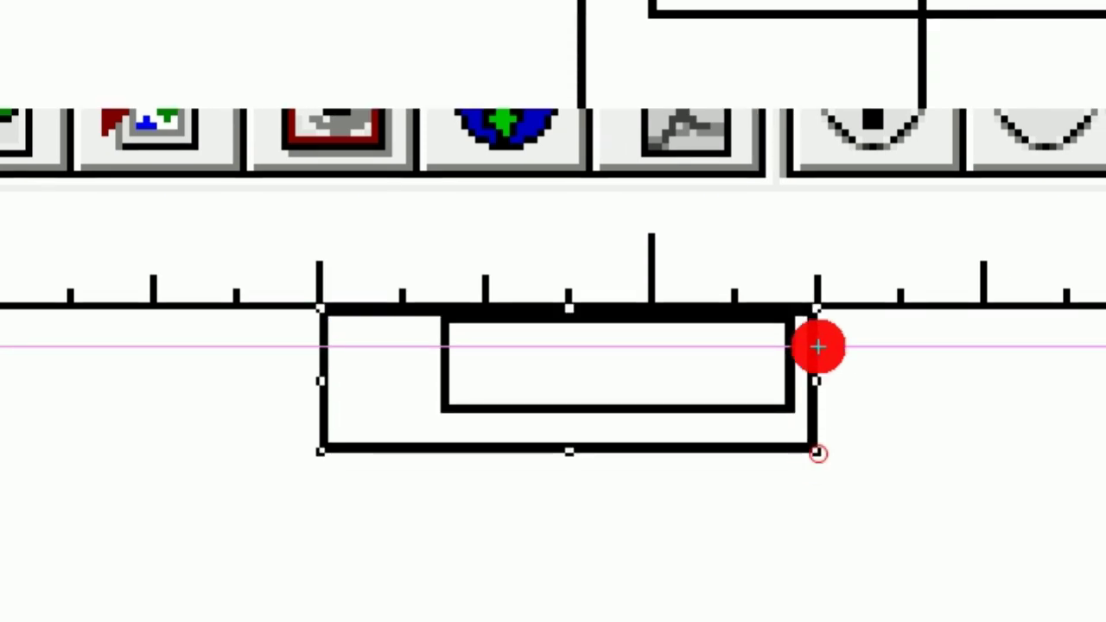